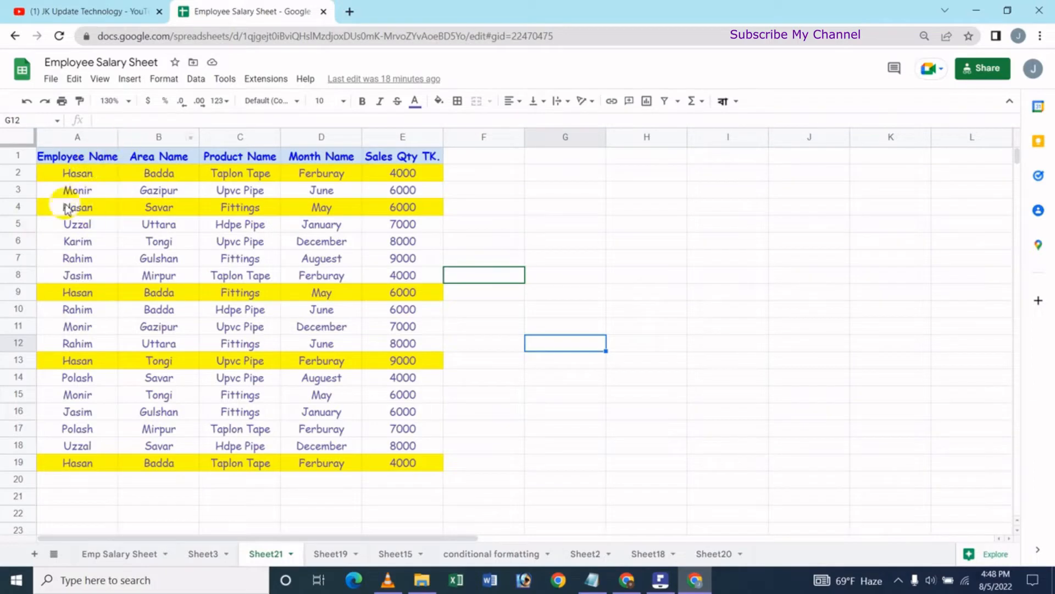
Sort the sheet by the Employee Name column from A to Z and undo that sort.
{"action": "left_click", "coordinate": [78, 137]}
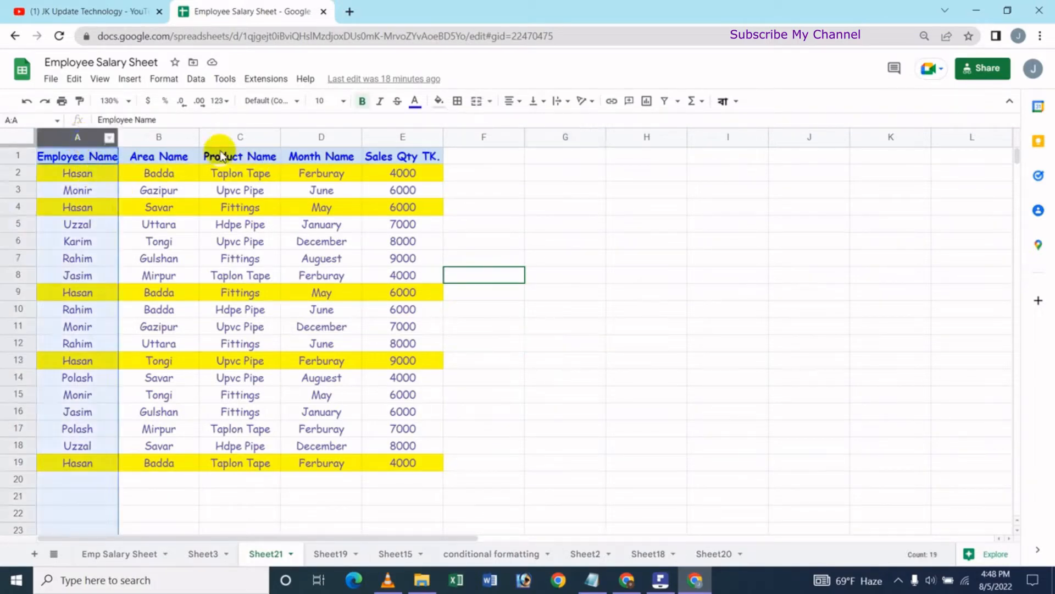
{"action": "left_click", "coordinate": [488, 240]}
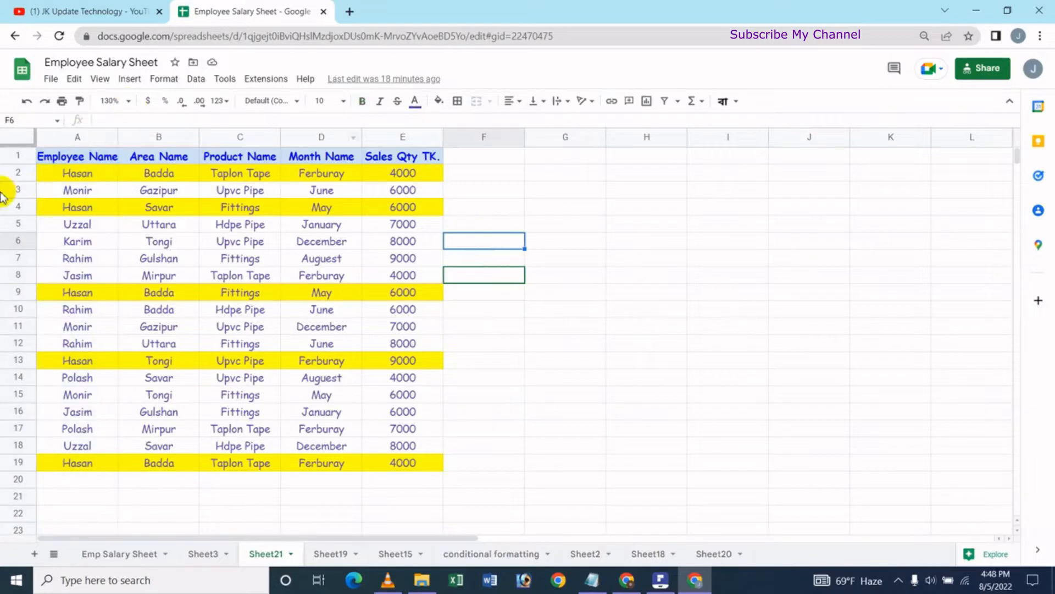
{"action": "left_click", "coordinate": [75, 173]}
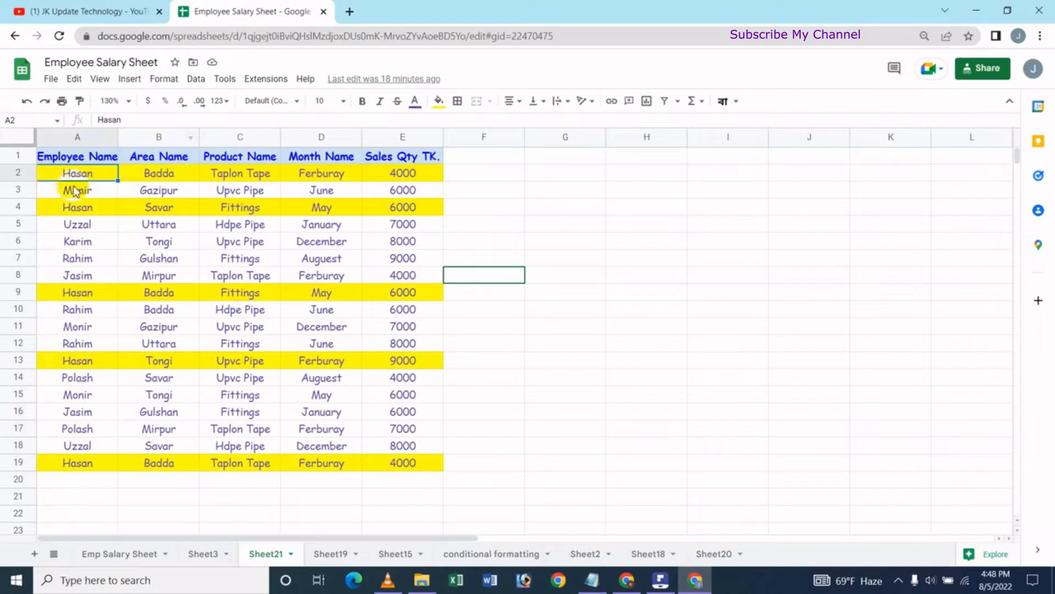
{"action": "left_click", "coordinate": [198, 81]}
{"action": "mouse_move", "coordinate": [227, 103]}
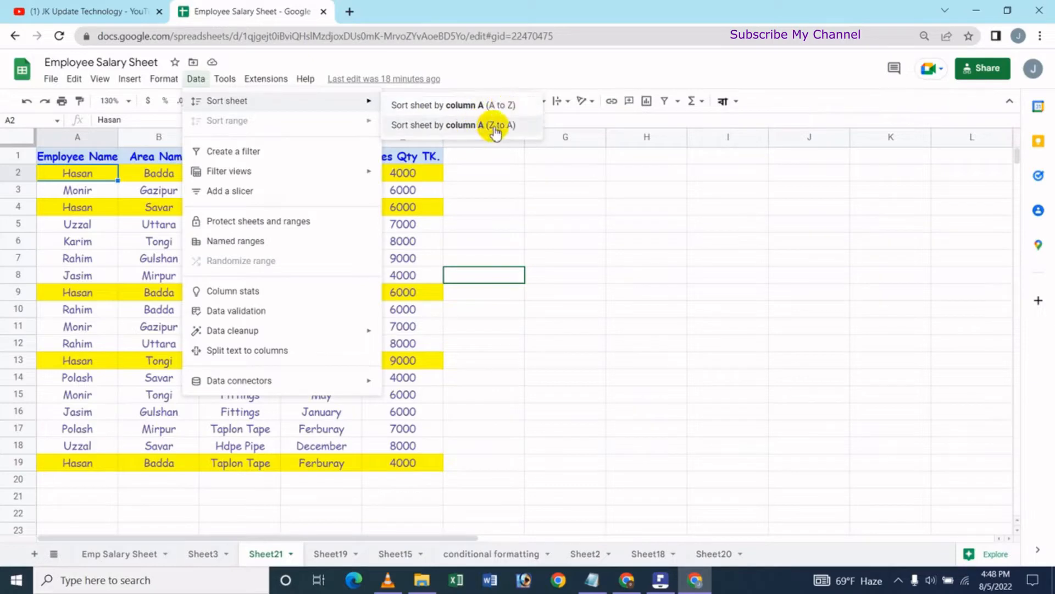
{"action": "left_click", "coordinate": [456, 110]}
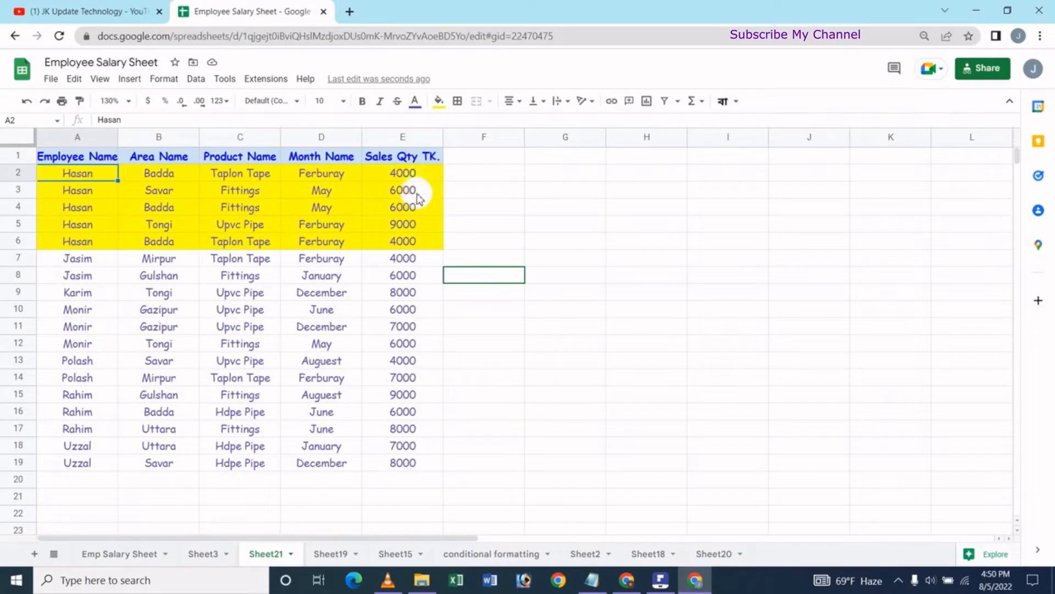
{"action": "left_click", "coordinate": [26, 103]}
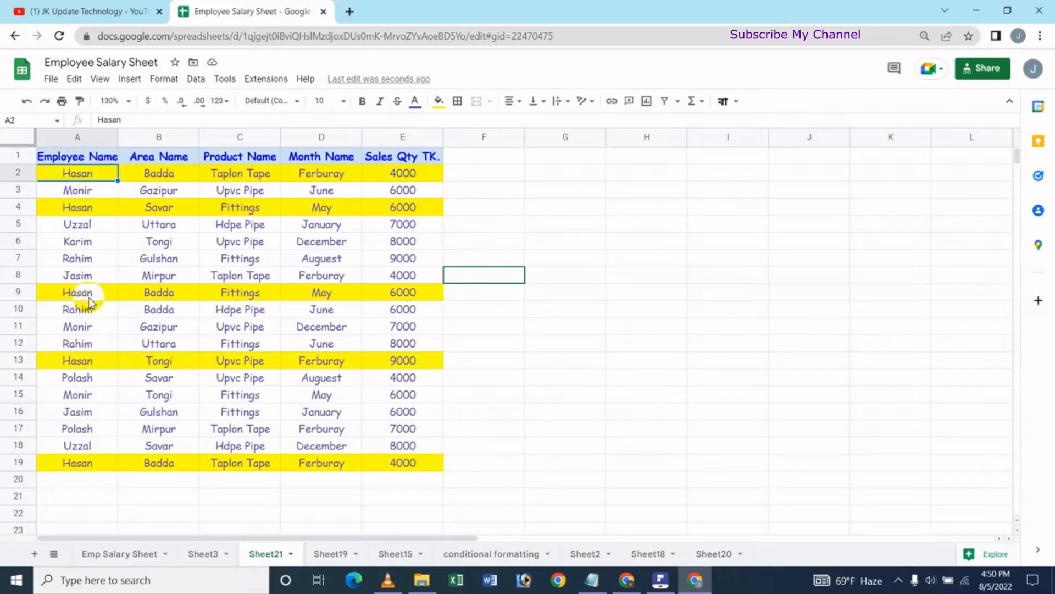
Sort the whole sheet by column A, Employee Name, from Z to A.
{"action": "left_click", "coordinate": [77, 137]}
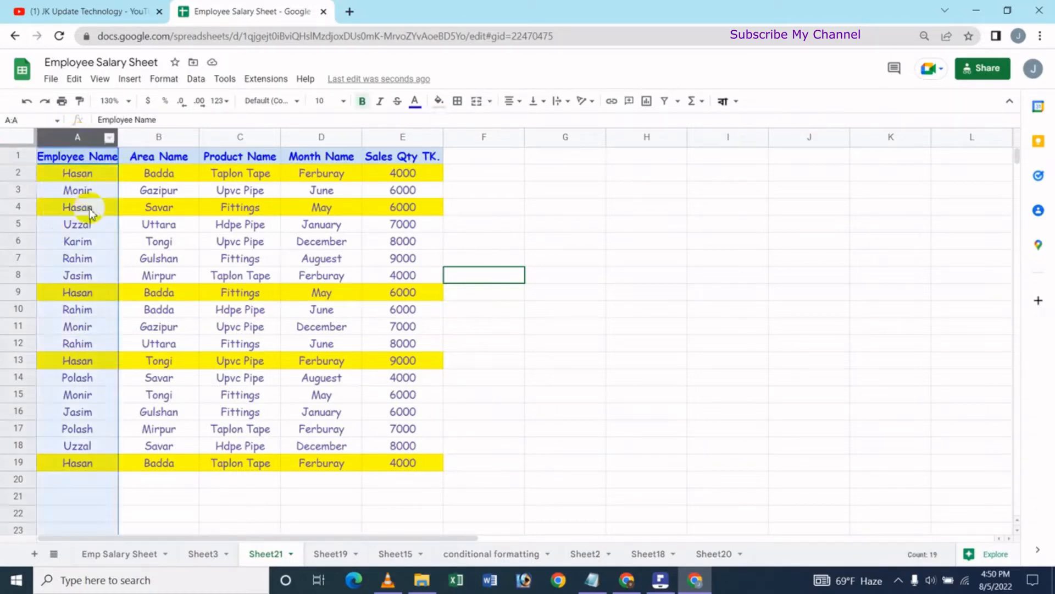
{"action": "left_click", "coordinate": [195, 79]}
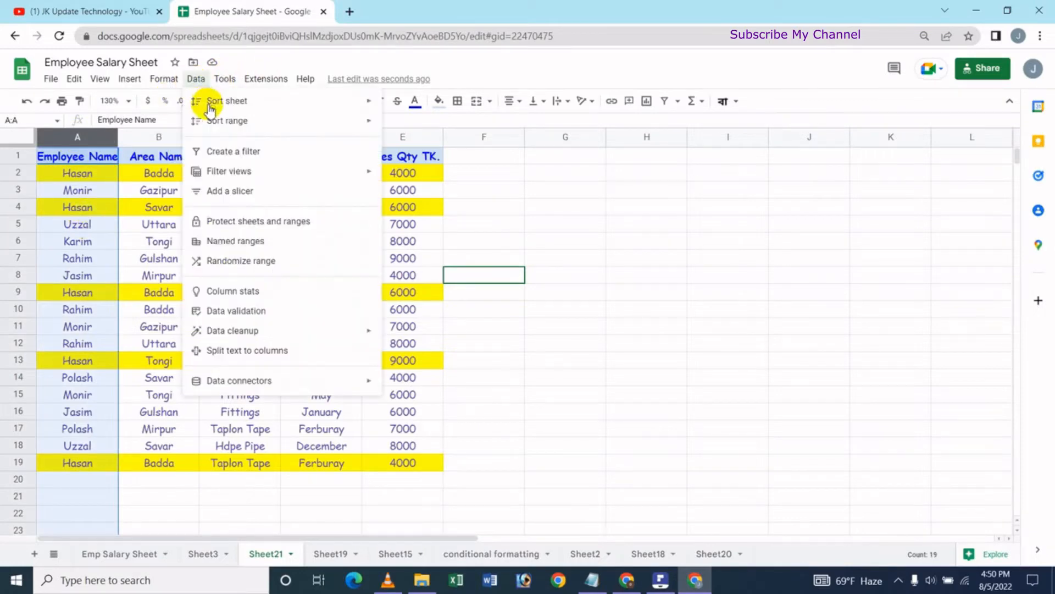
{"action": "mouse_move", "coordinate": [218, 106]}
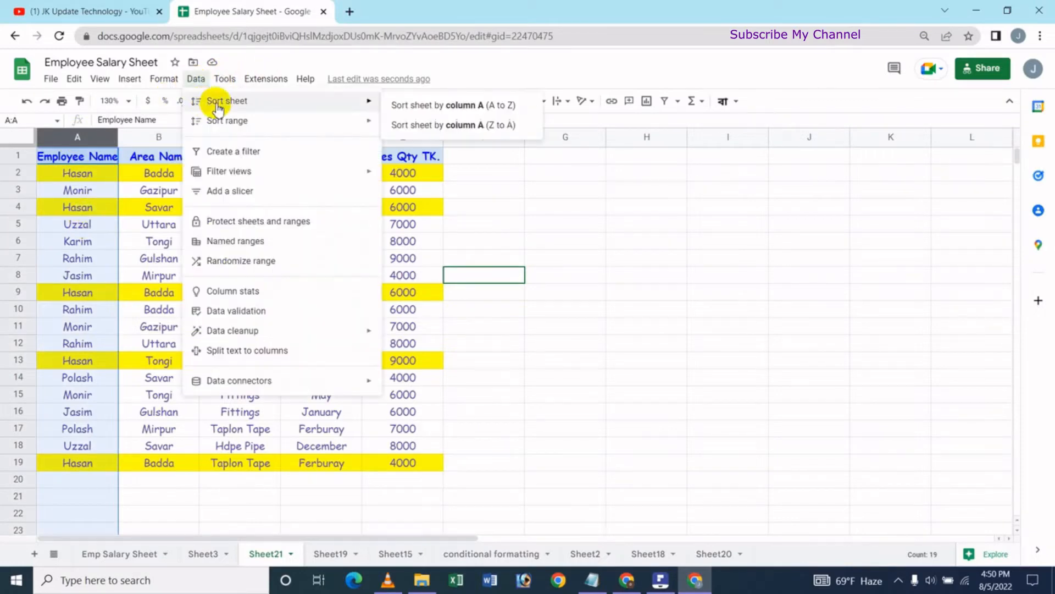
{"action": "left_click", "coordinate": [474, 133]}
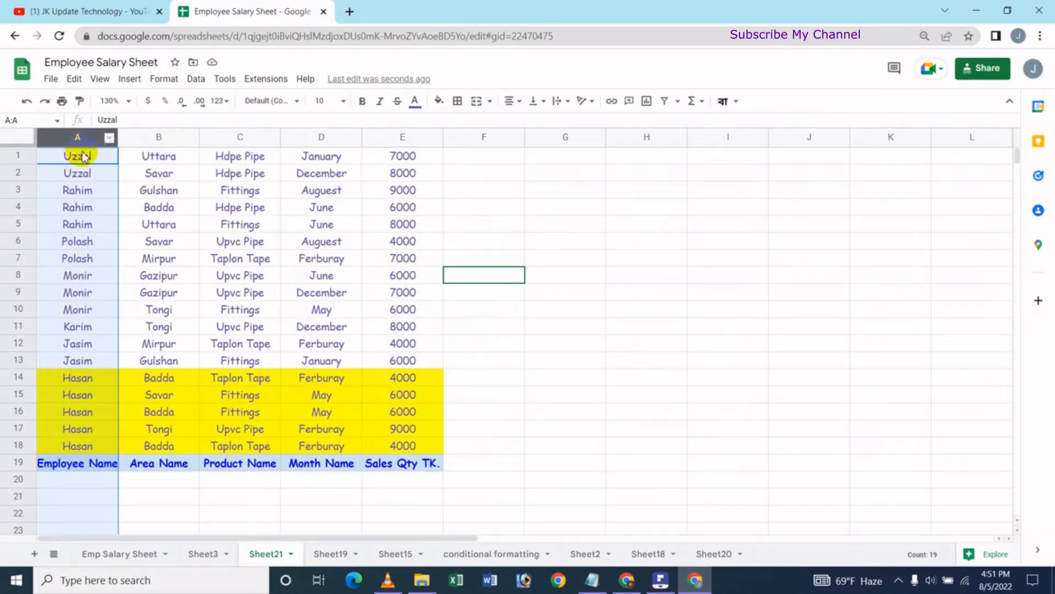
Re-sort the reversed sheet by column A in A to Z order and deselect the column.
{"action": "left_click", "coordinate": [198, 82]}
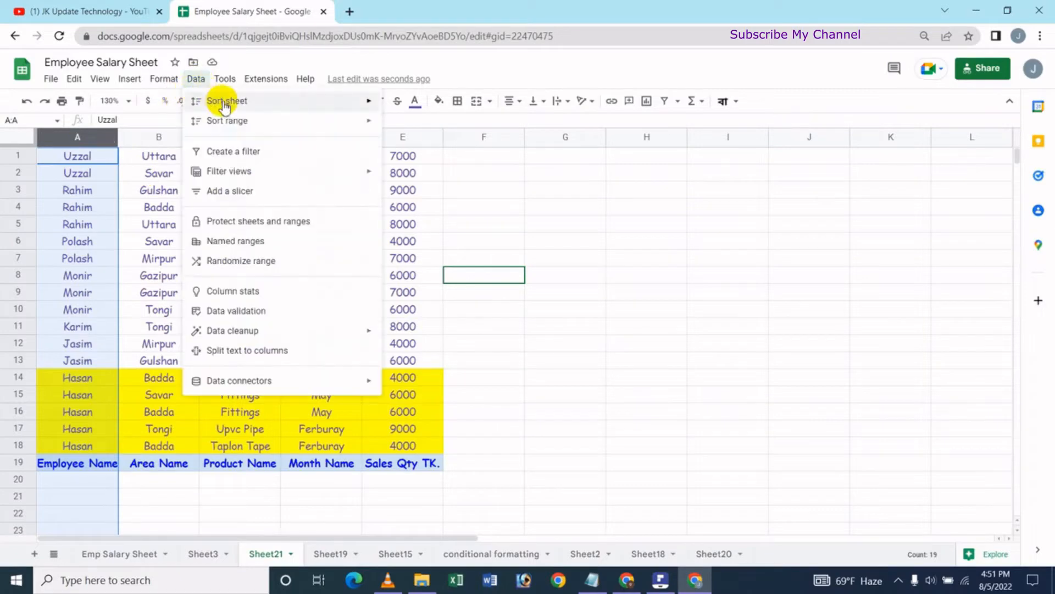
{"action": "mouse_move", "coordinate": [220, 100]}
{"action": "left_click", "coordinate": [483, 109]}
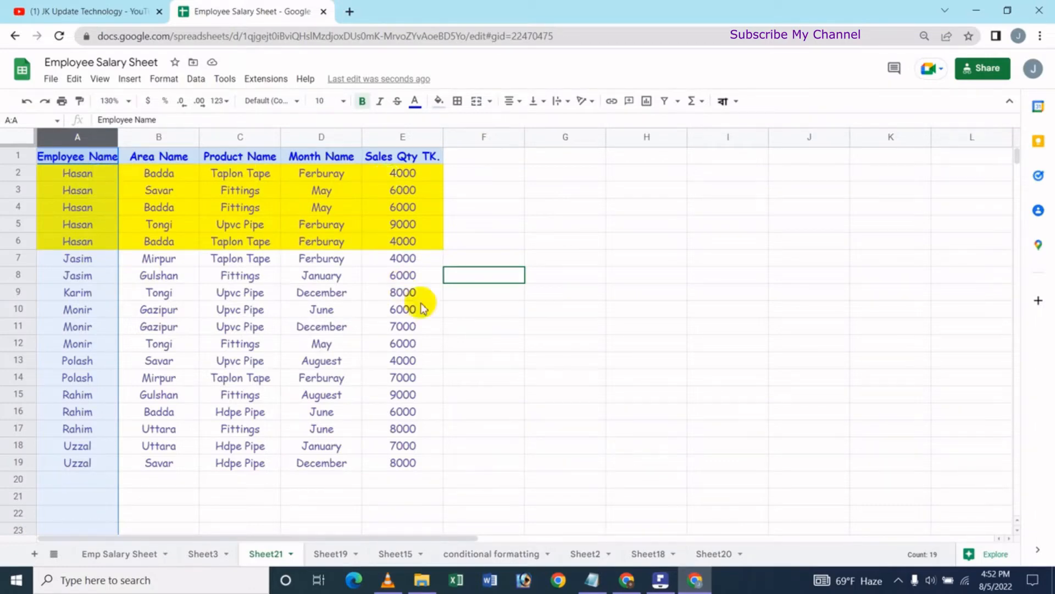
{"action": "left_click", "coordinate": [457, 312]}
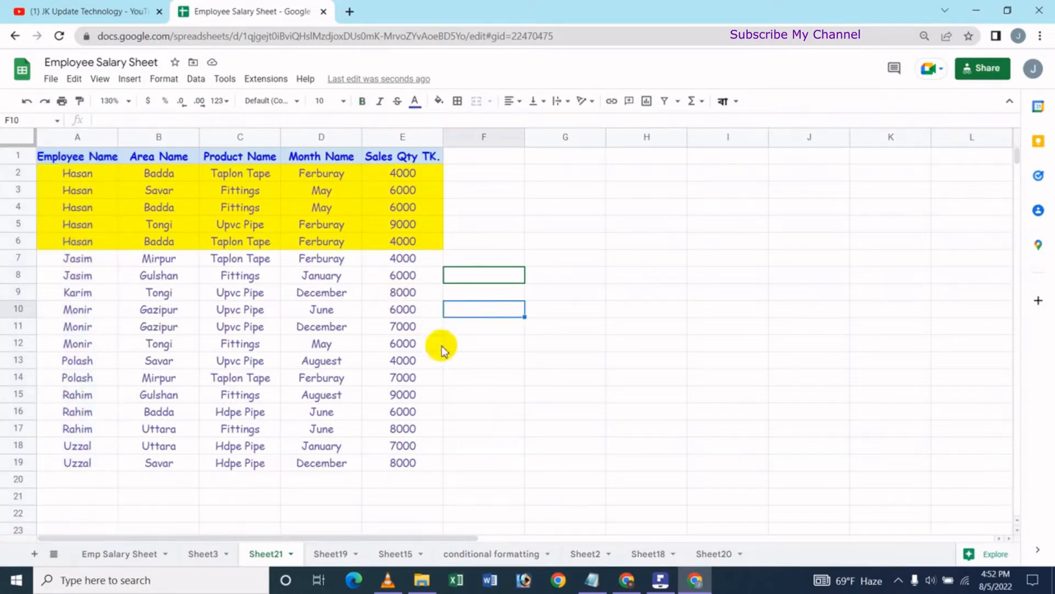
Undo the last two Employee Name sorts and clear the column selection.
{"action": "key", "text": "ctrl+z"}
{"action": "key", "text": "ctrl+z"}
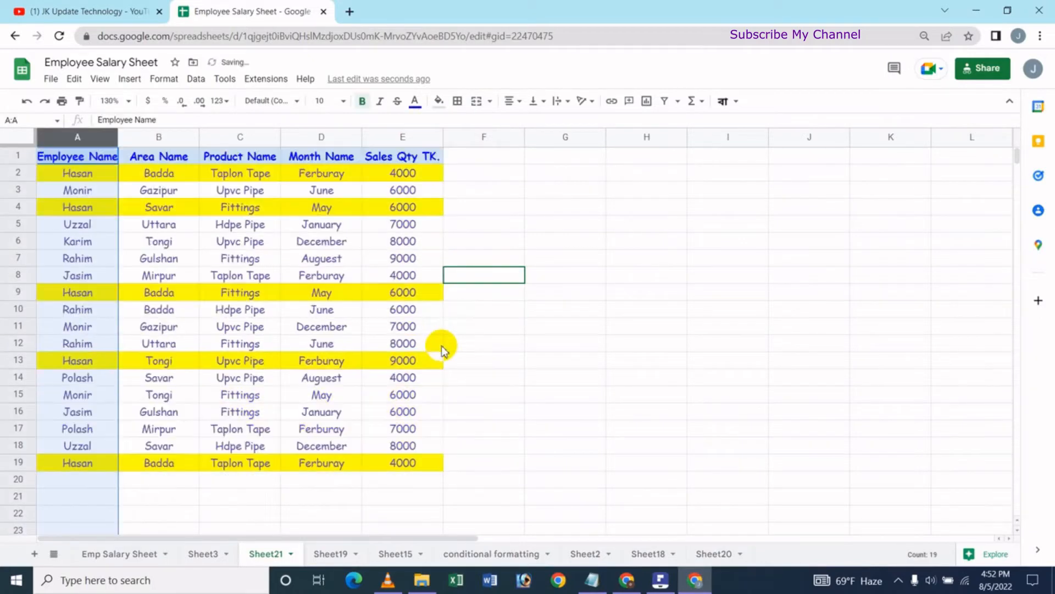
{"action": "left_click", "coordinate": [493, 242]}
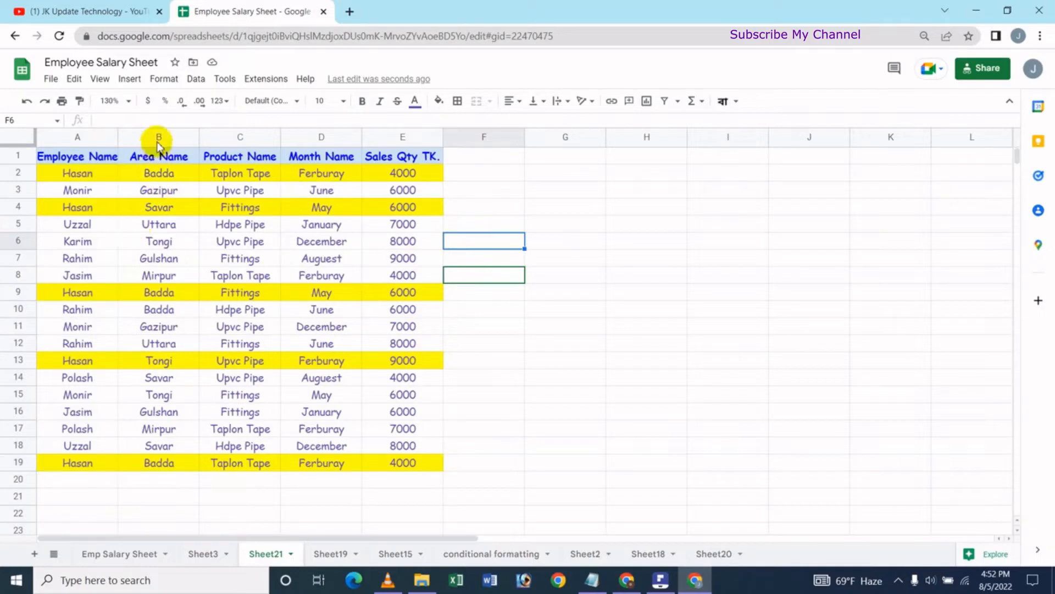
Sort the sheet by column B, Area Name, from A to Z.
{"action": "left_click", "coordinate": [161, 175]}
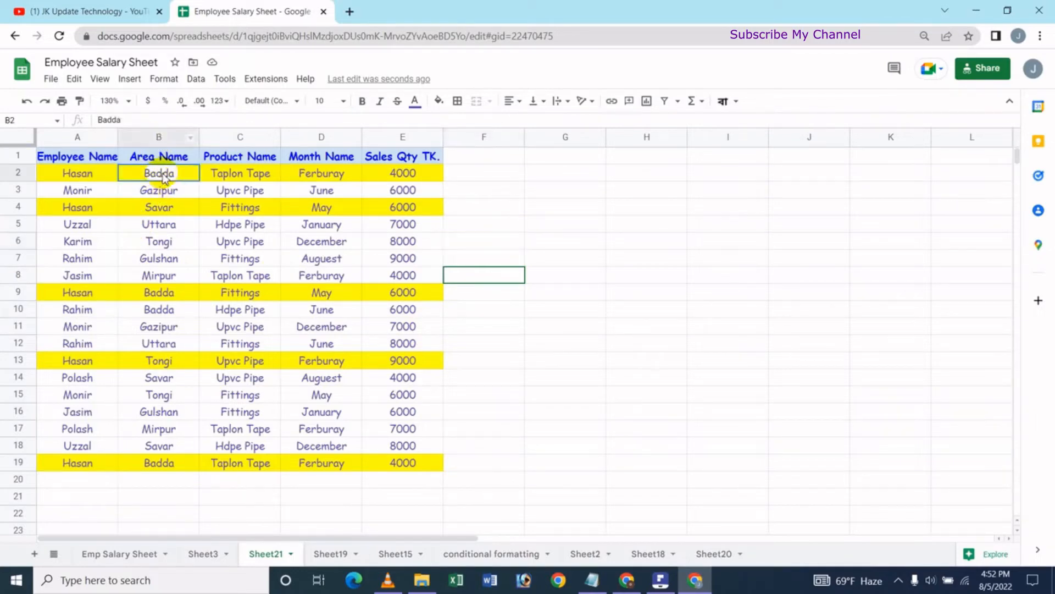
{"action": "left_click", "coordinate": [194, 82]}
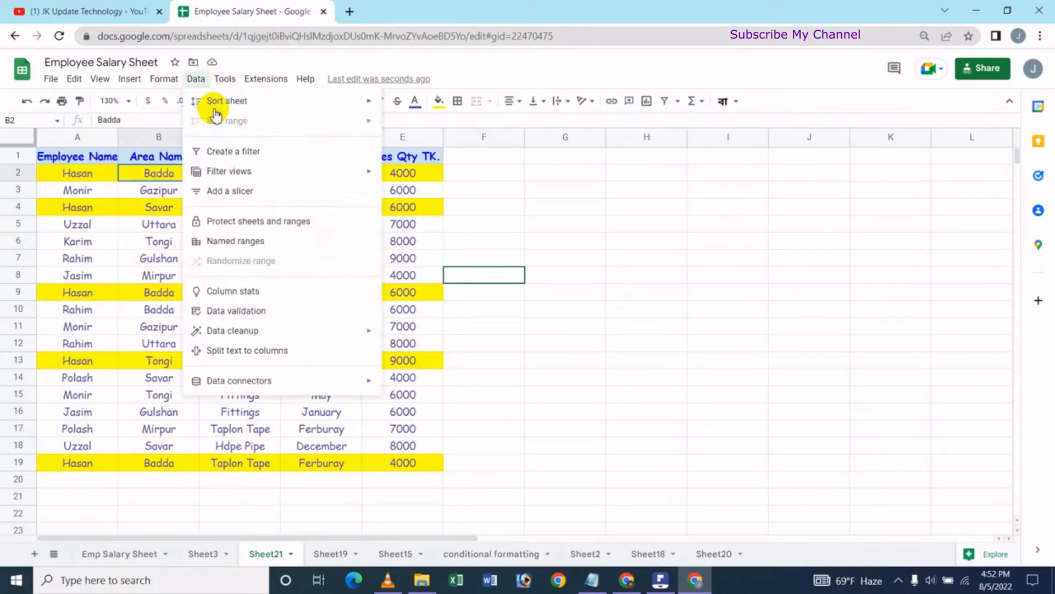
{"action": "mouse_move", "coordinate": [321, 104]}
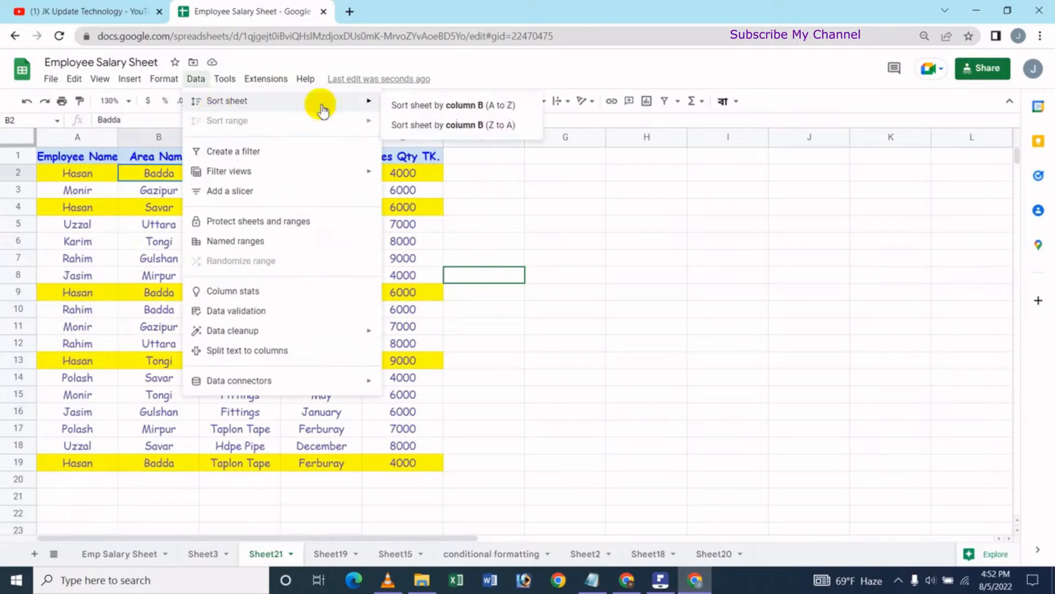
{"action": "left_click", "coordinate": [476, 110]}
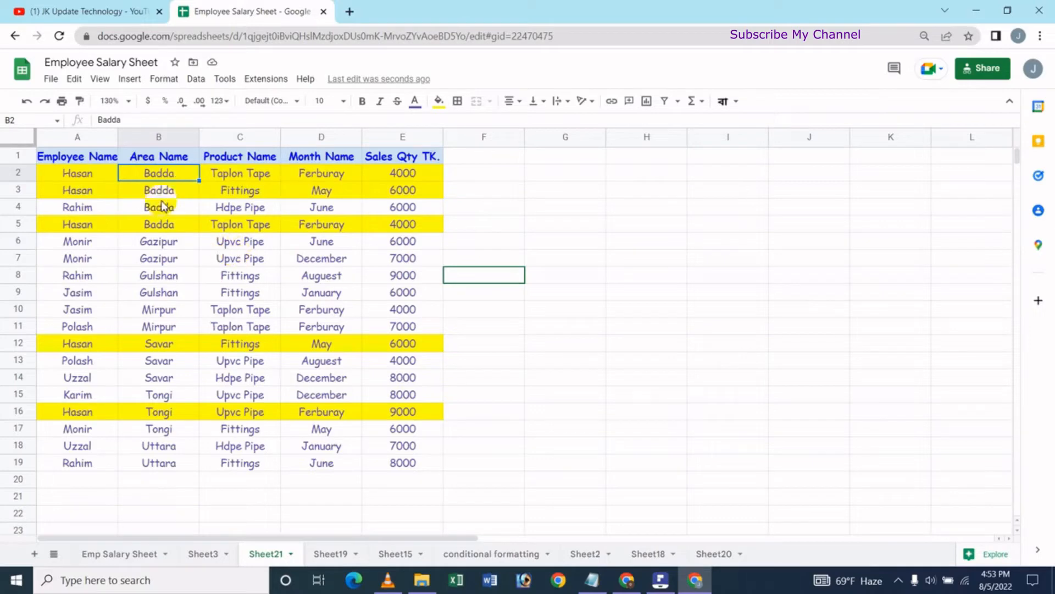
Sort the sheet by column B from Z to A, and undo both Area Name sorts.
{"action": "left_click", "coordinate": [199, 83]}
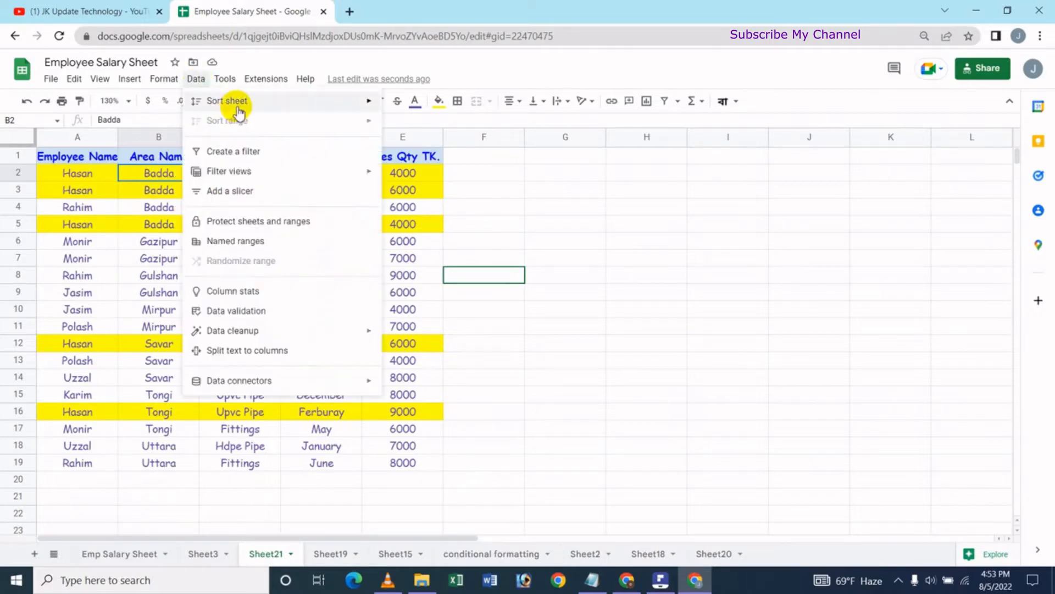
{"action": "mouse_move", "coordinate": [234, 104]}
{"action": "left_click", "coordinate": [465, 126]}
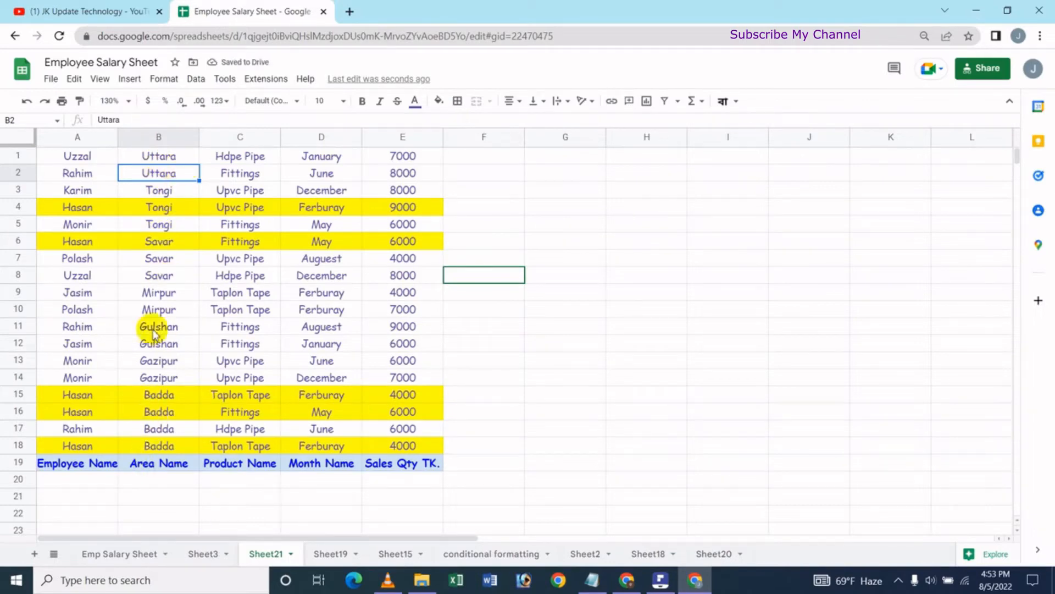
{"action": "key", "text": "ctrl+z"}
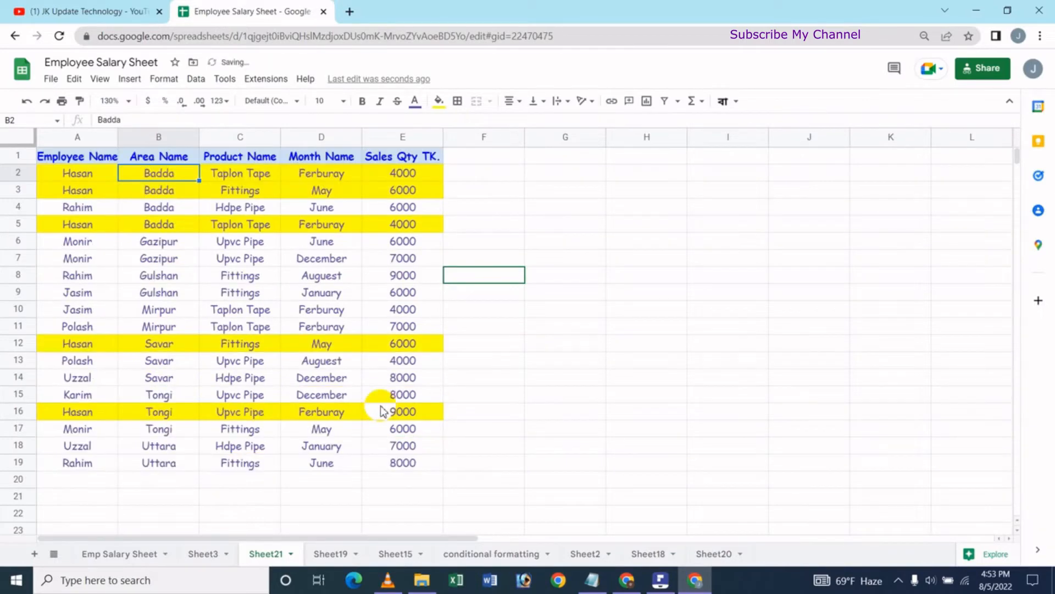
{"action": "key", "text": "ctrl+z"}
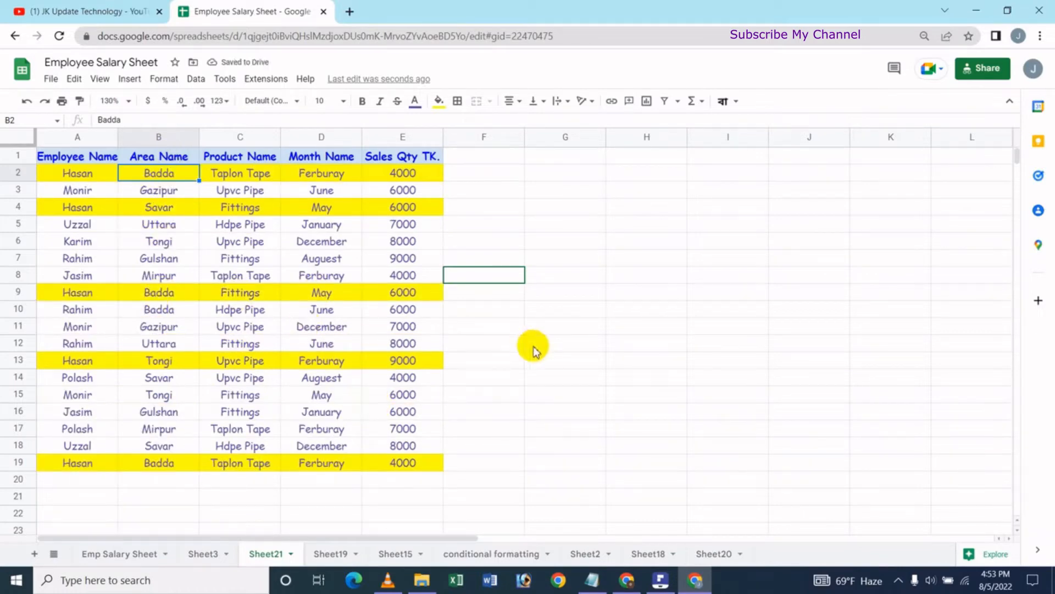
Sort the sheet by column E, Sales Qty TK., from A to Z and deselect the column.
{"action": "left_click", "coordinate": [399, 142]}
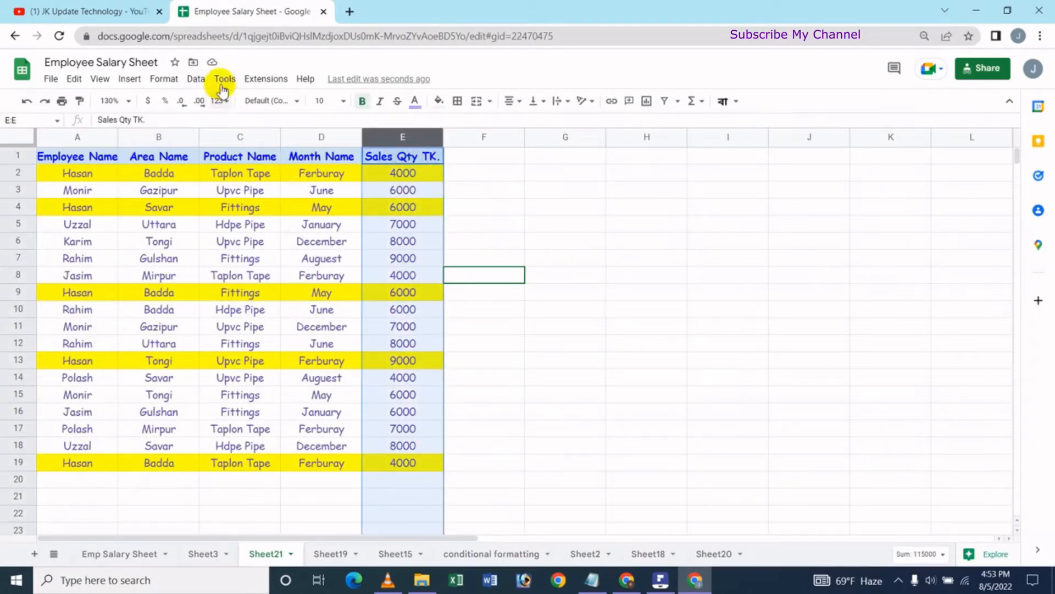
{"action": "left_click", "coordinate": [197, 79]}
{"action": "mouse_move", "coordinate": [226, 102]}
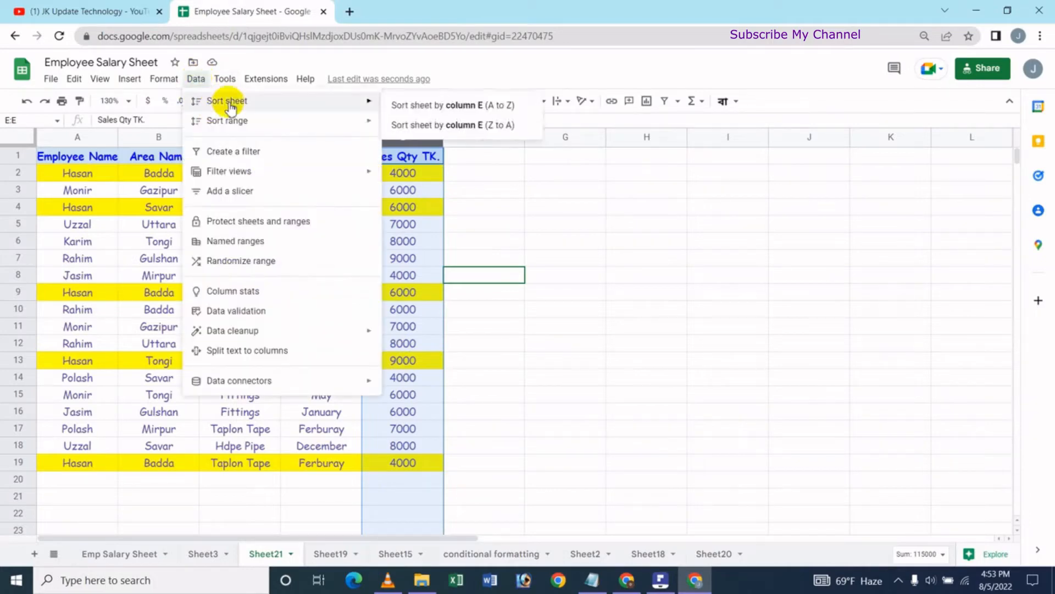
{"action": "left_click", "coordinate": [429, 106]}
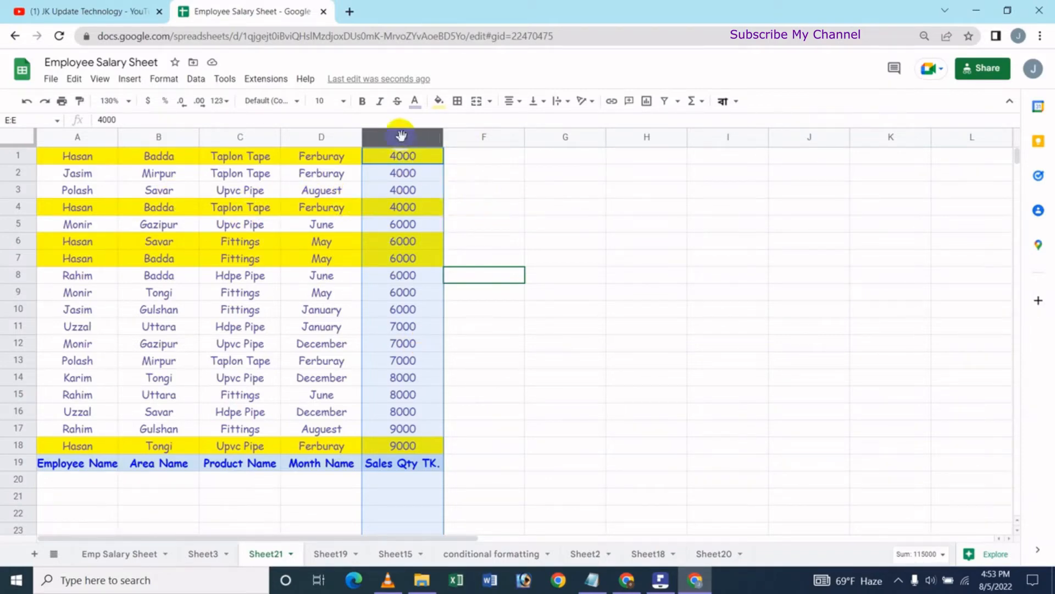
{"action": "left_click", "coordinate": [477, 190]}
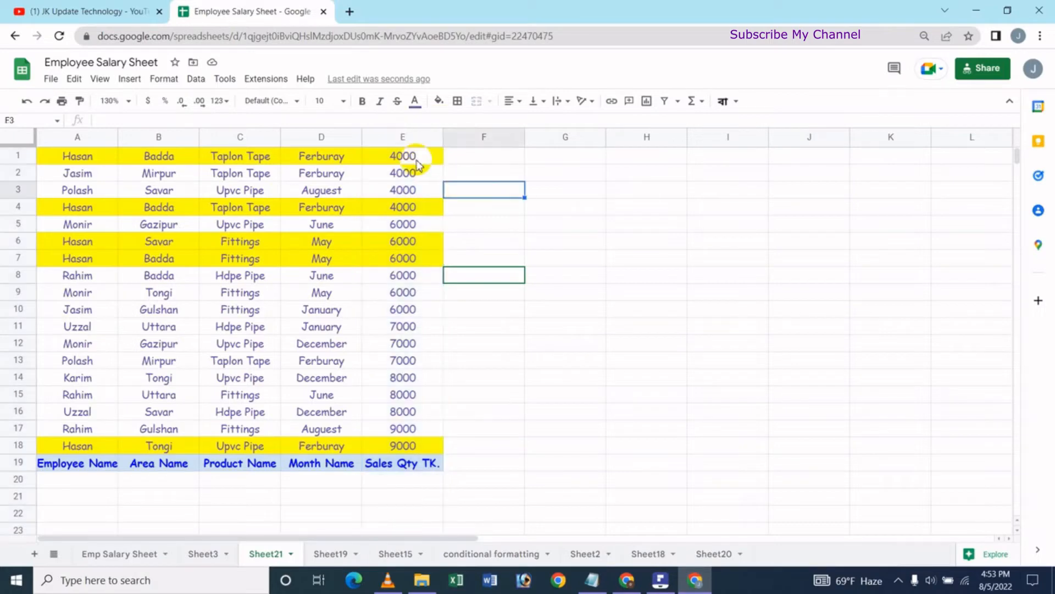
Sort the sheet by column E, Sales Qty TK., from Z to A.
{"action": "left_click", "coordinate": [414, 159]}
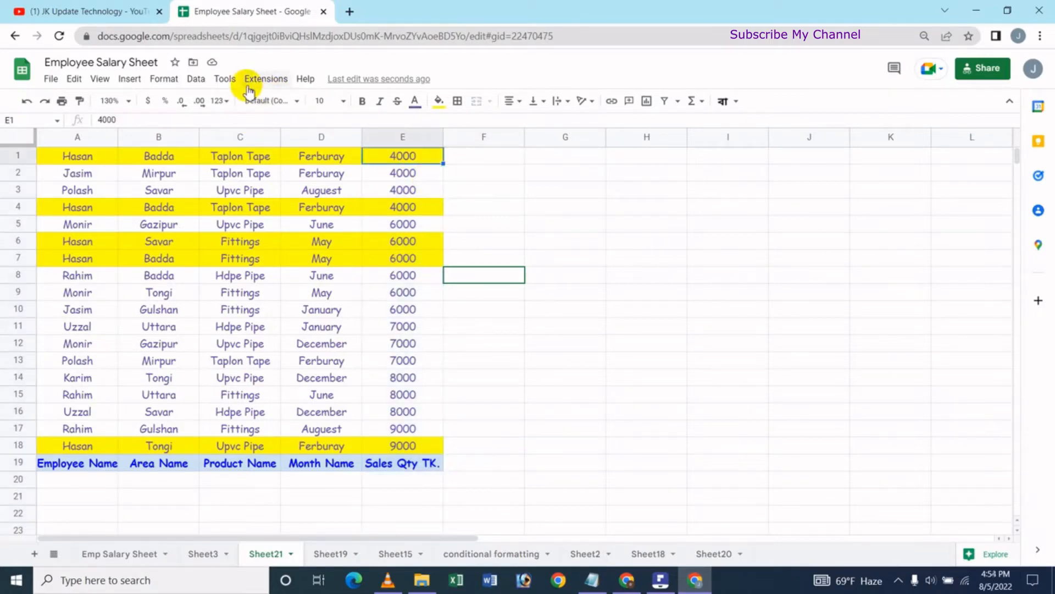
{"action": "left_click", "coordinate": [196, 78]}
{"action": "mouse_move", "coordinate": [223, 113]}
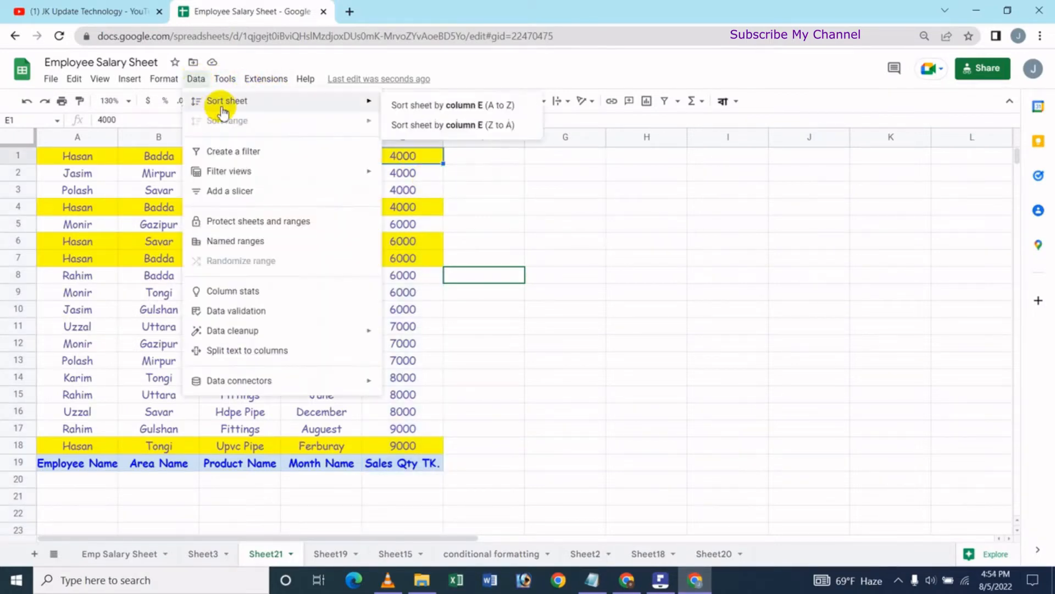
{"action": "left_click", "coordinate": [463, 126]}
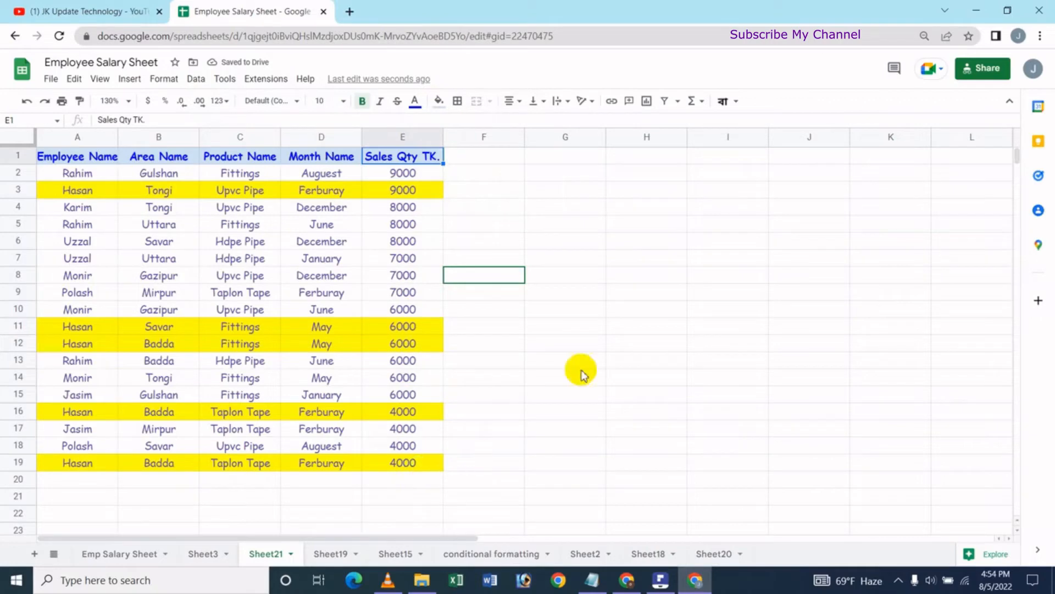
Undo both Sales Qty TK. sorts and select an empty cell outside the table.
{"action": "key", "text": "ctrl+z"}
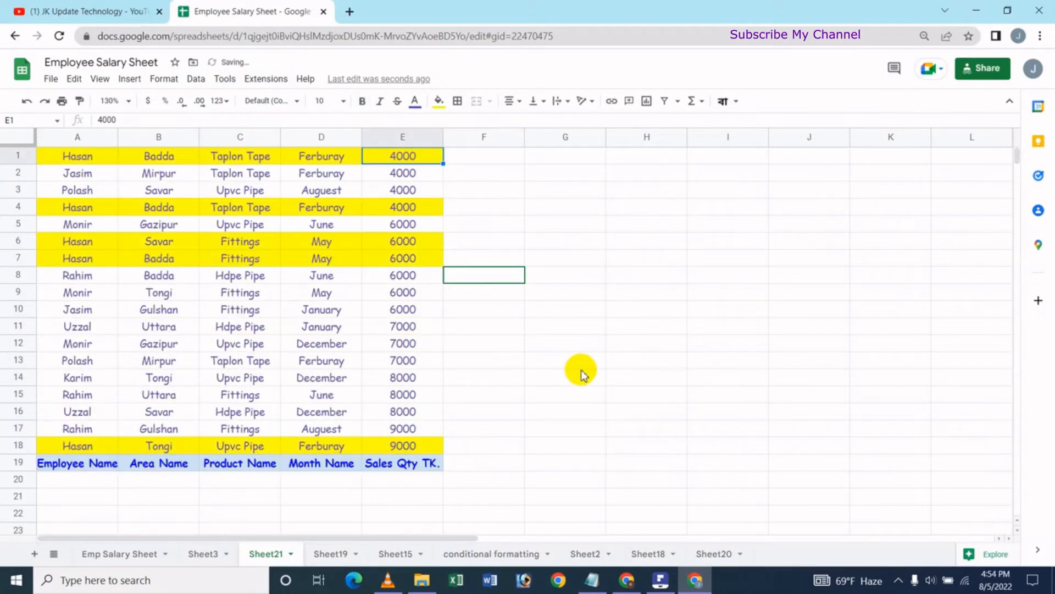
{"action": "key", "text": "ctrl+z"}
{"action": "left_click", "coordinate": [527, 190]}
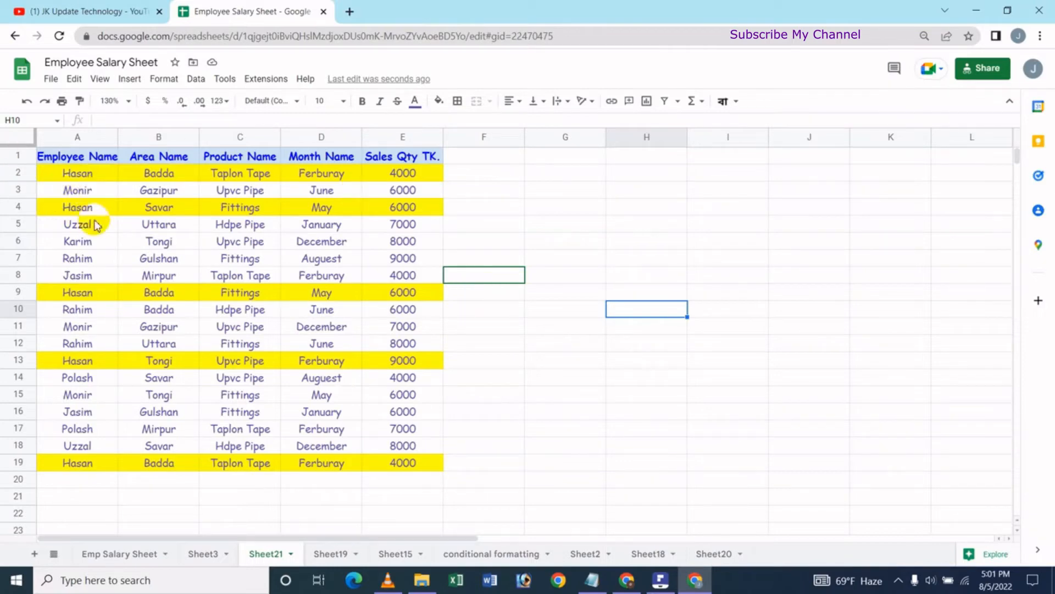
Sort only the range A2:A19 of employee names by column A from A to Z.
{"action": "left_click_drag", "start_coordinate": [68, 177], "coordinate": [90, 467]}
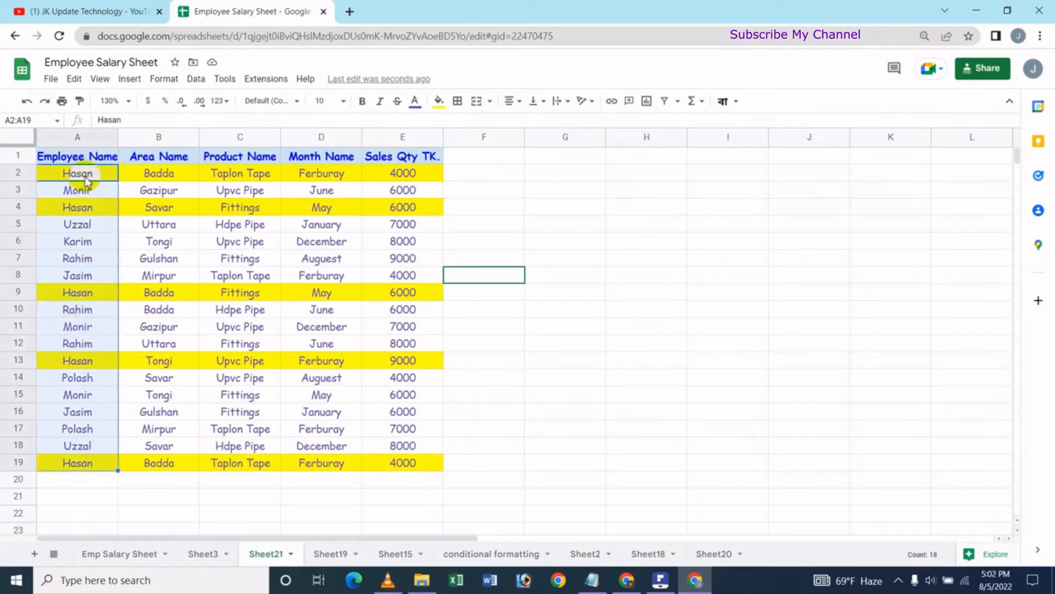
{"action": "left_click", "coordinate": [201, 82]}
{"action": "mouse_move", "coordinate": [223, 130]}
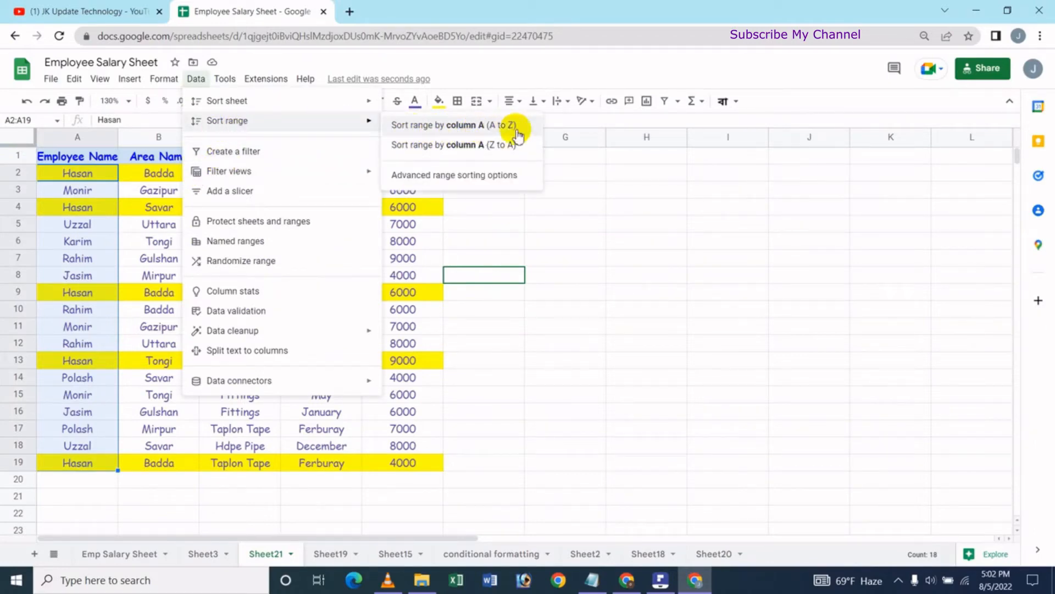
{"action": "left_click", "coordinate": [469, 124]}
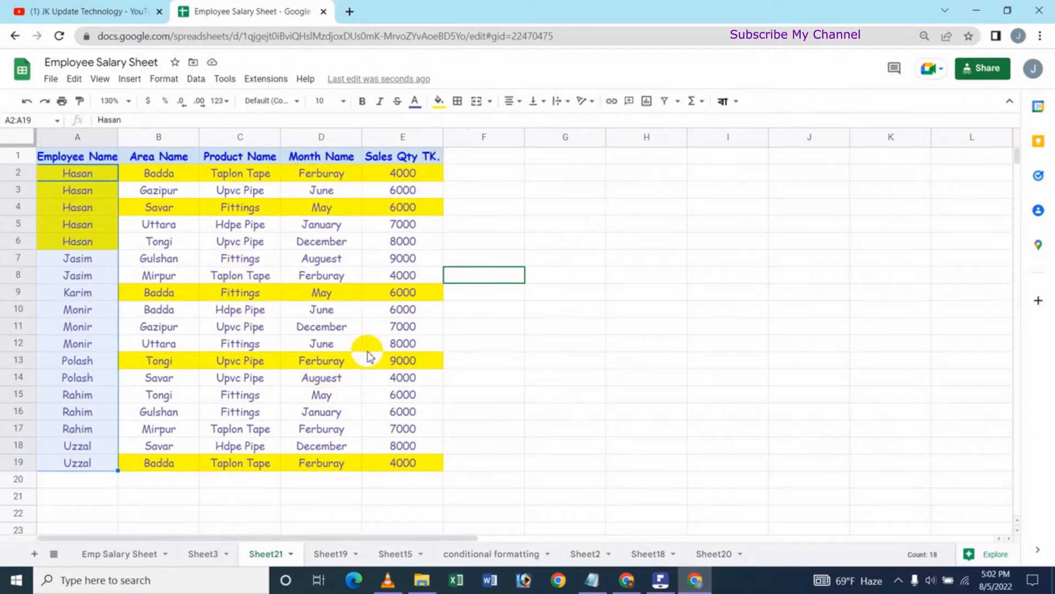
Sort only the range A2:A19 by column A from Z to A and undo both employee name sorts.
{"action": "left_click", "coordinate": [196, 79]}
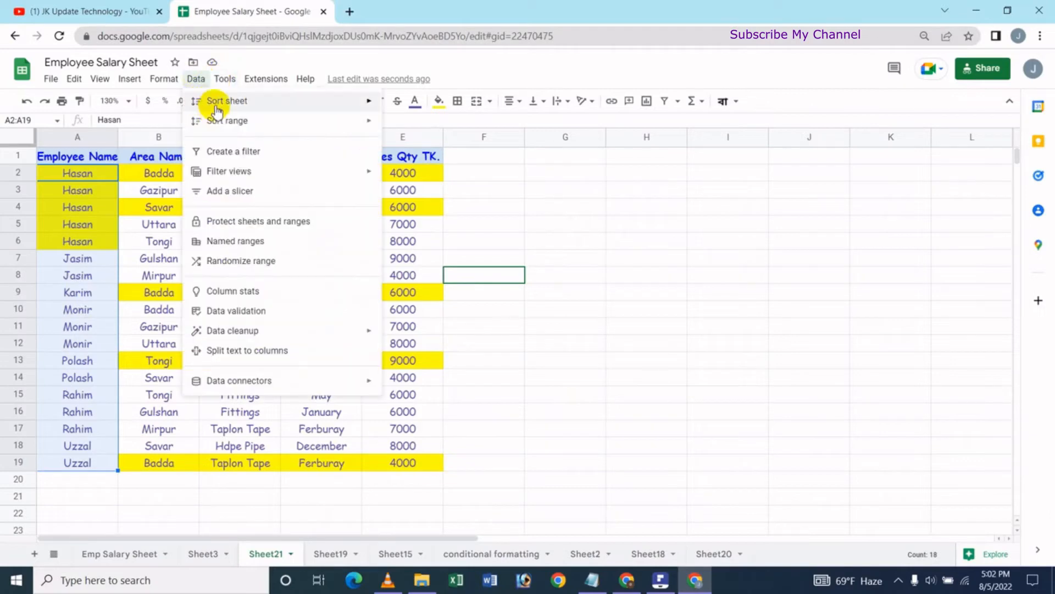
{"action": "left_click", "coordinate": [547, 66]}
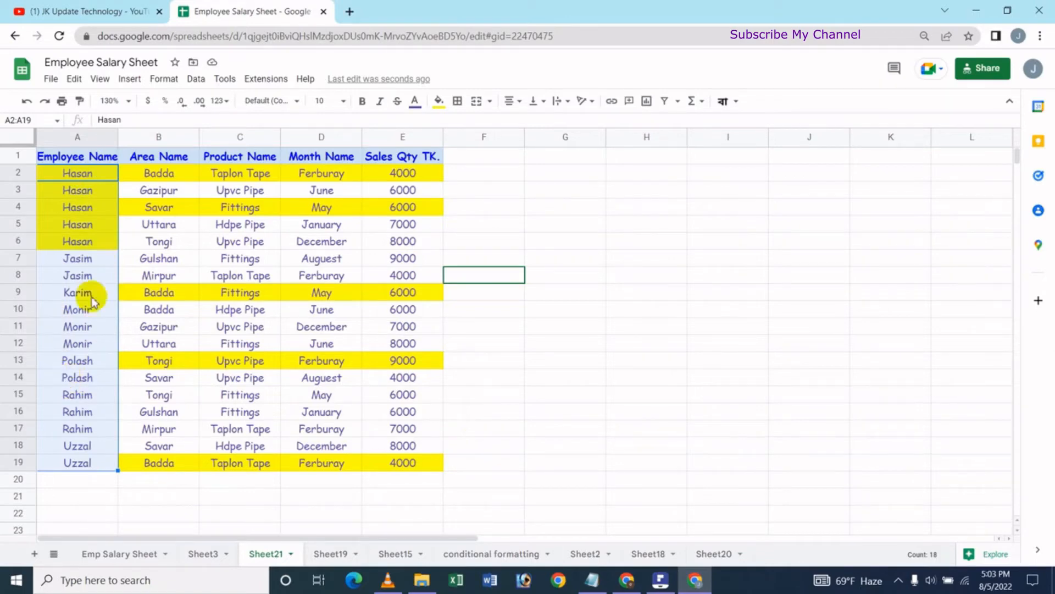
{"action": "left_click", "coordinate": [198, 78]}
{"action": "mouse_move", "coordinate": [363, 130]}
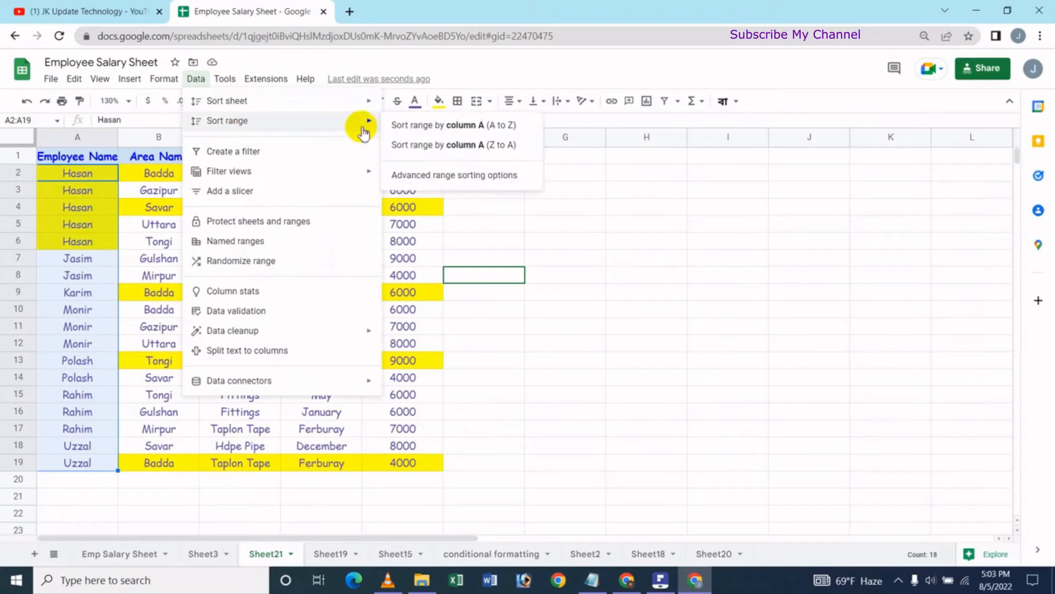
{"action": "left_click", "coordinate": [444, 146]}
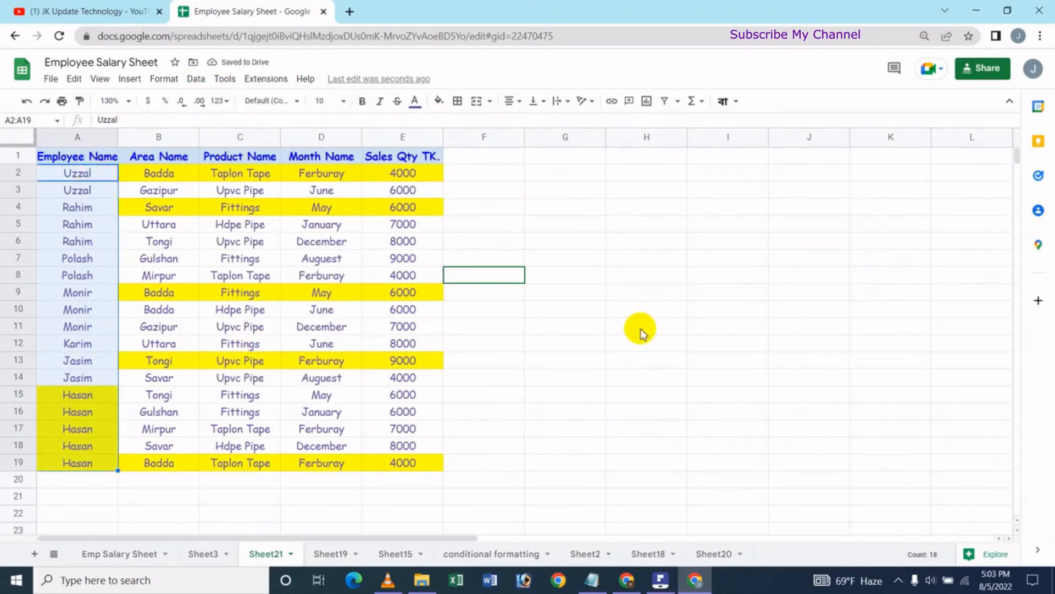
{"action": "key", "text": "ctrl+z"}
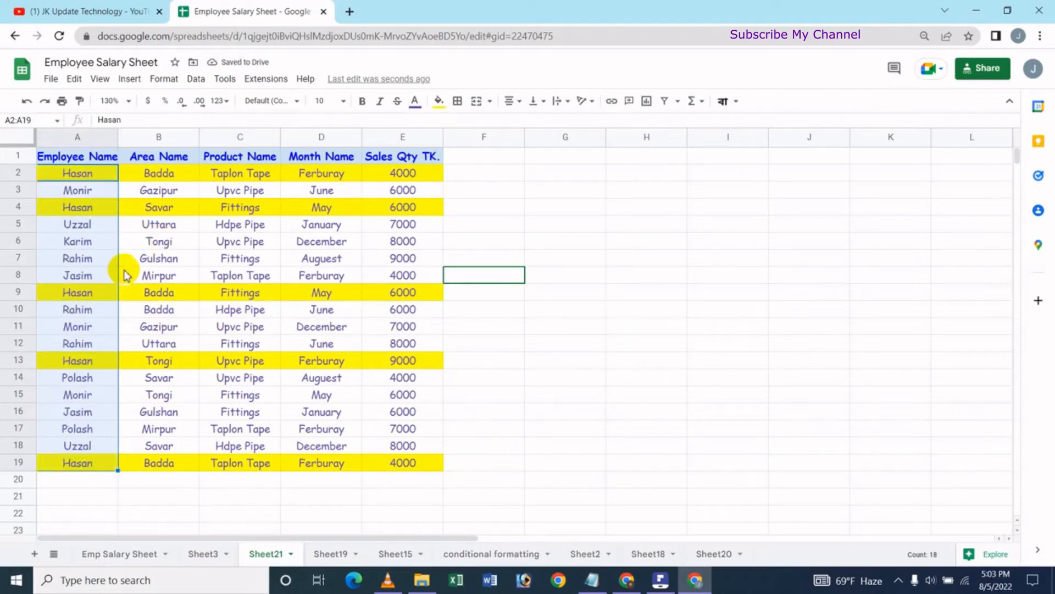
{"action": "left_click", "coordinate": [526, 217]}
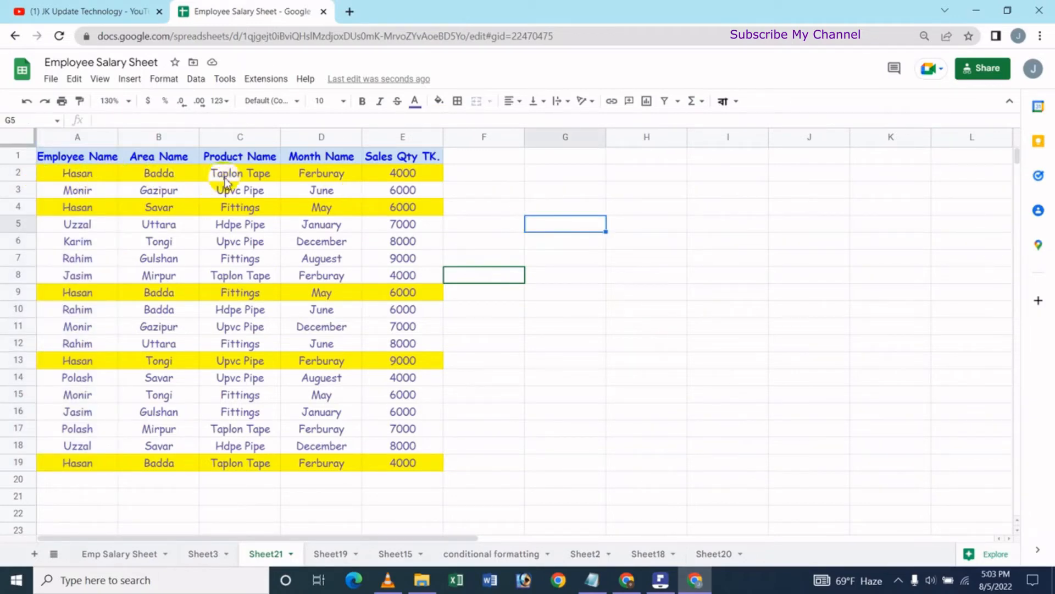
Sort the range A2:B19 by column A from A to Z, undo the sort and select an empty cell.
{"action": "left_click_drag", "start_coordinate": [74, 177], "coordinate": [184, 454]}
{"action": "left_click_drag", "start_coordinate": [185, 470], "coordinate": [184, 470]}
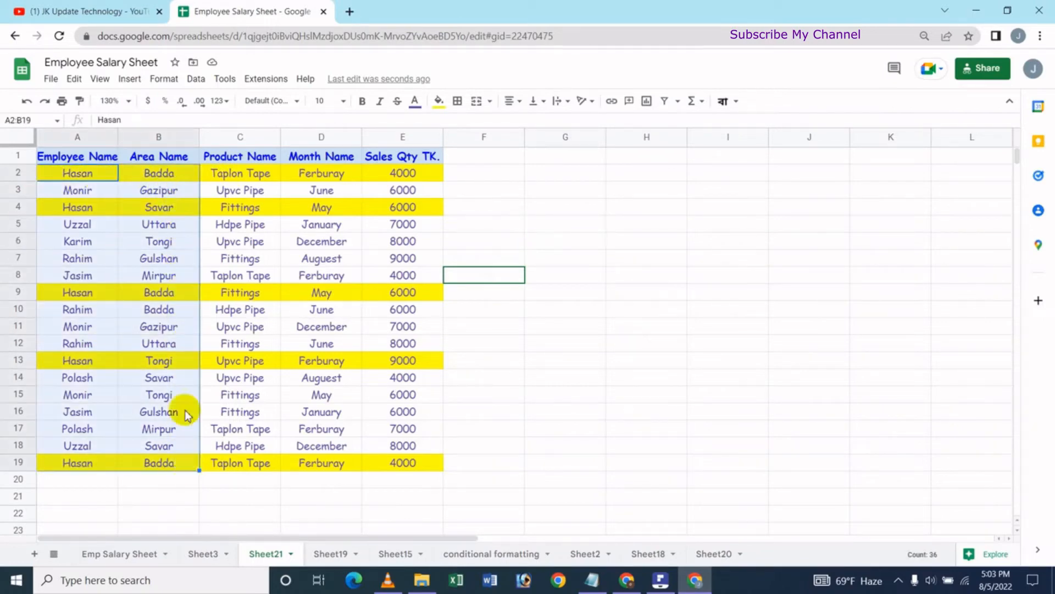
{"action": "left_click", "coordinate": [200, 85]}
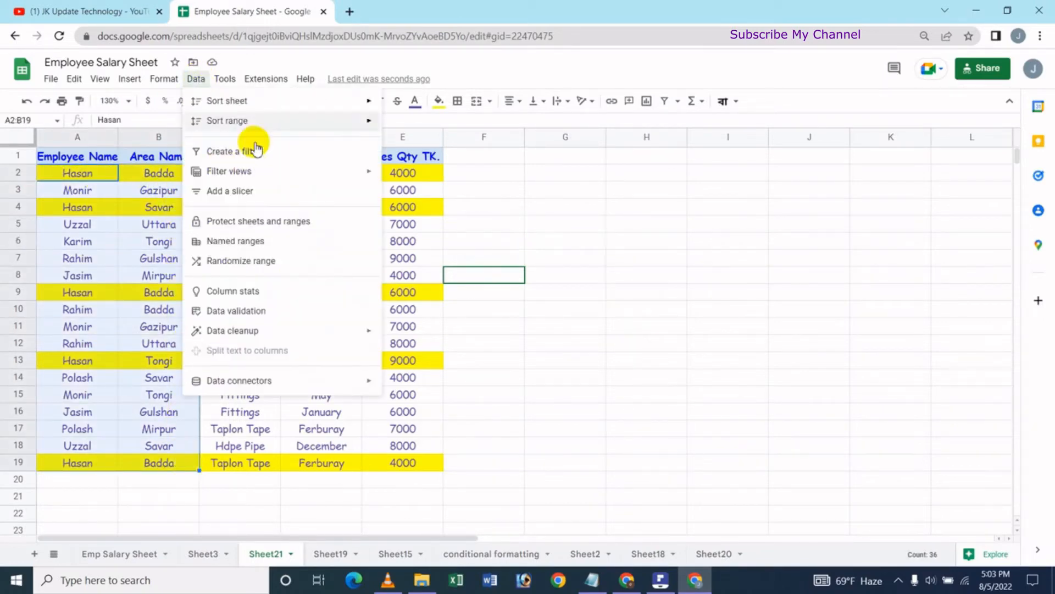
{"action": "mouse_move", "coordinate": [255, 122]}
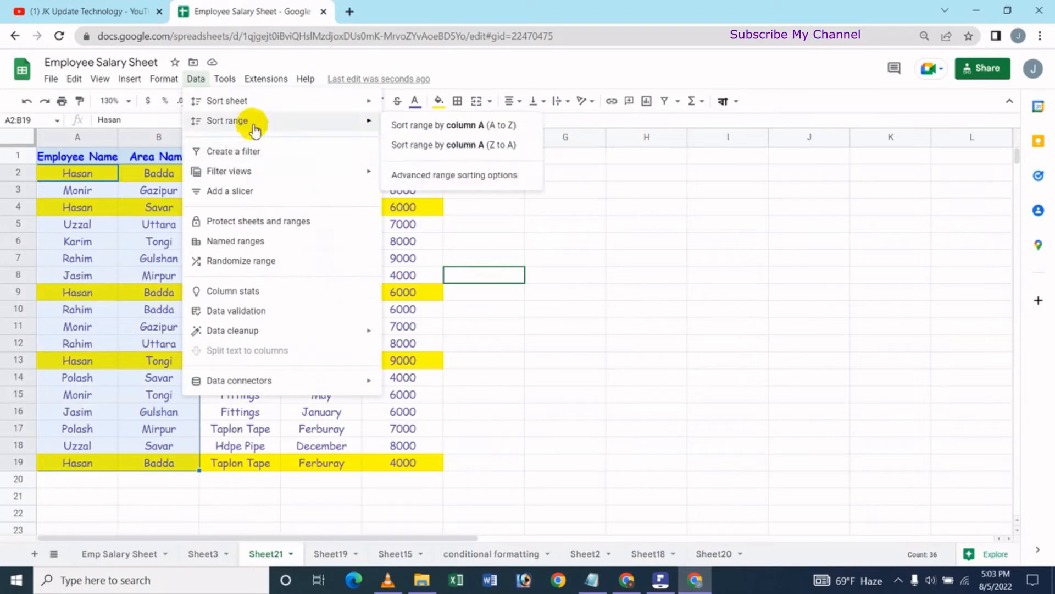
{"action": "left_click", "coordinate": [486, 125]}
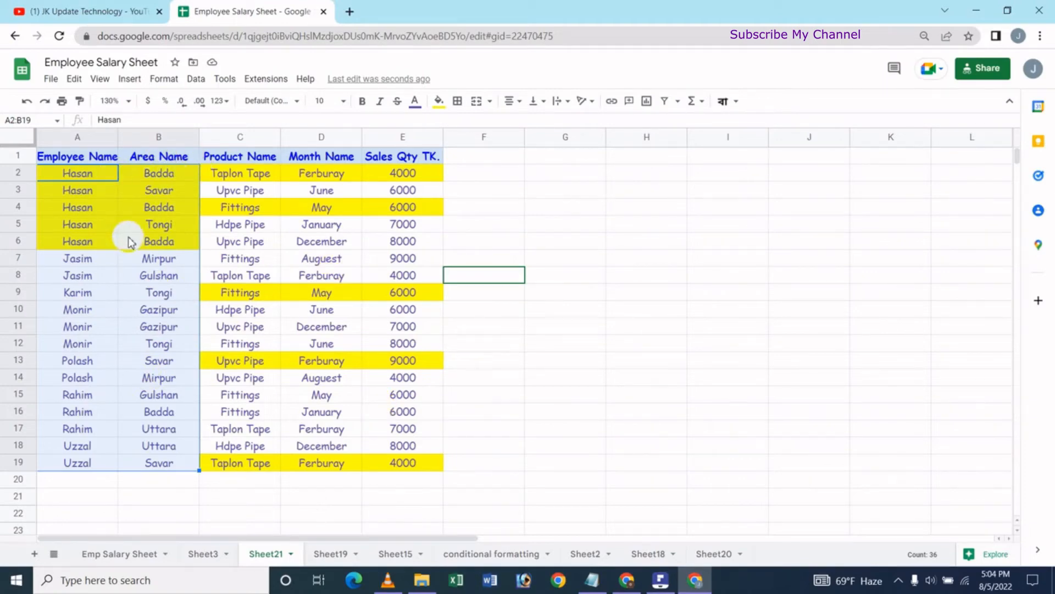
{"action": "key", "text": "ctrl+z"}
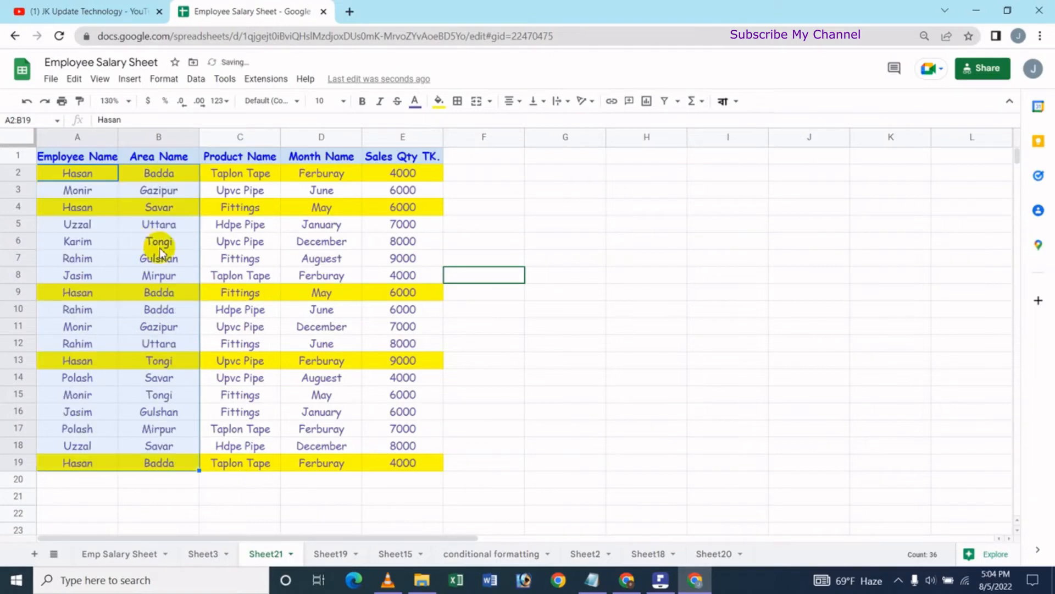
{"action": "left_click", "coordinate": [502, 206]}
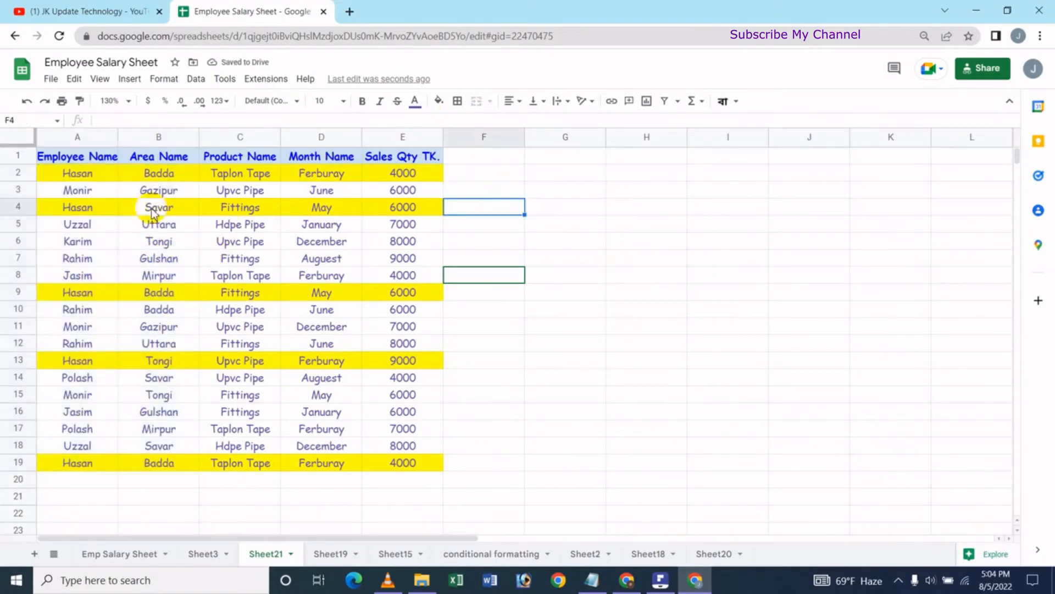
Sort the whole data range A2:E19 by column A from A to Z, leaving out the header row.
{"action": "left_click_drag", "start_coordinate": [75, 172], "coordinate": [427, 457]}
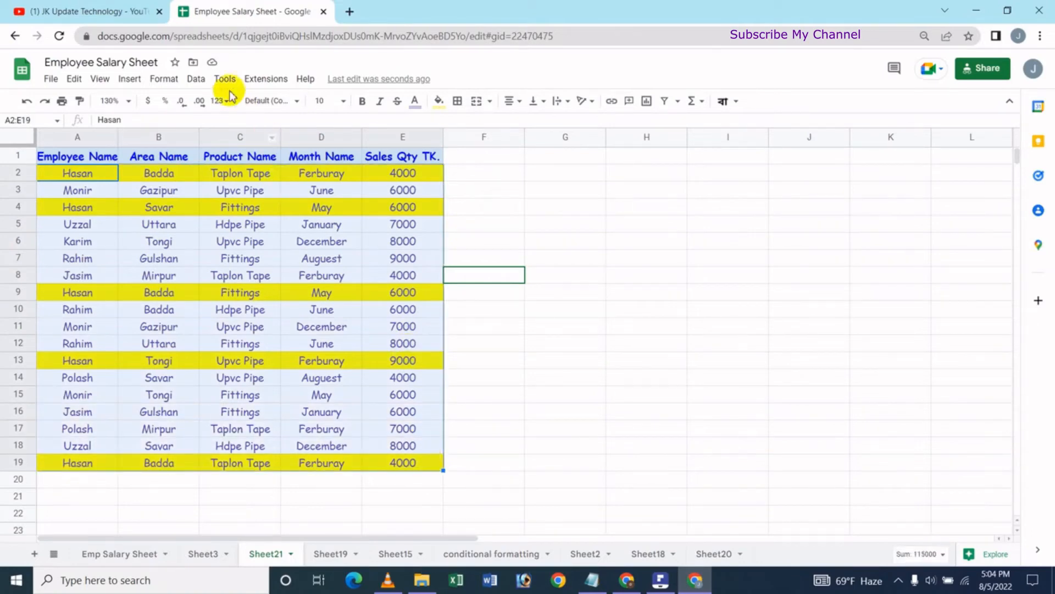
{"action": "left_click", "coordinate": [196, 79]}
{"action": "mouse_move", "coordinate": [239, 127]}
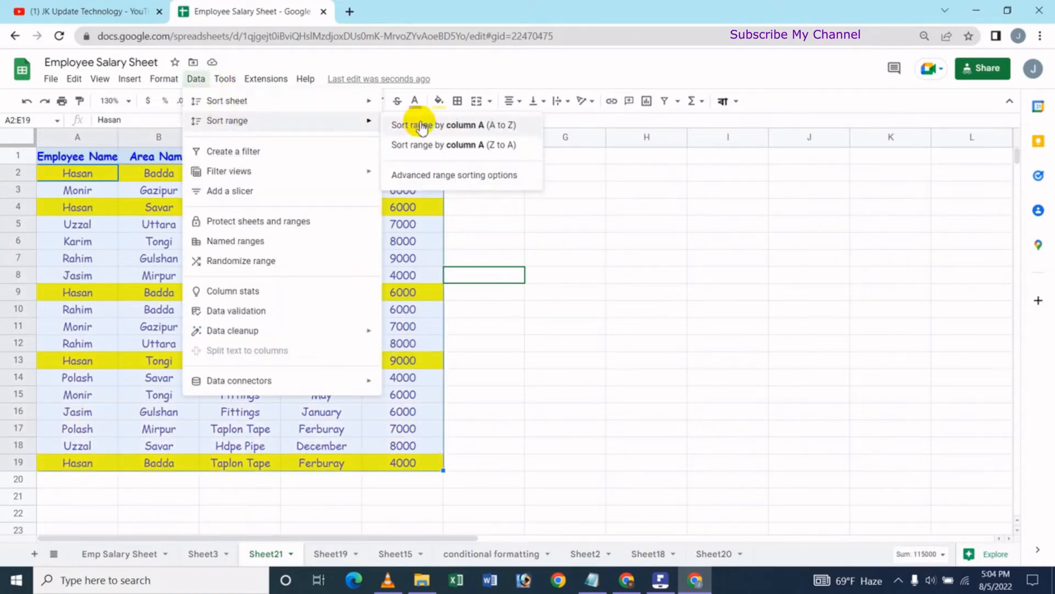
{"action": "left_click", "coordinate": [440, 125]}
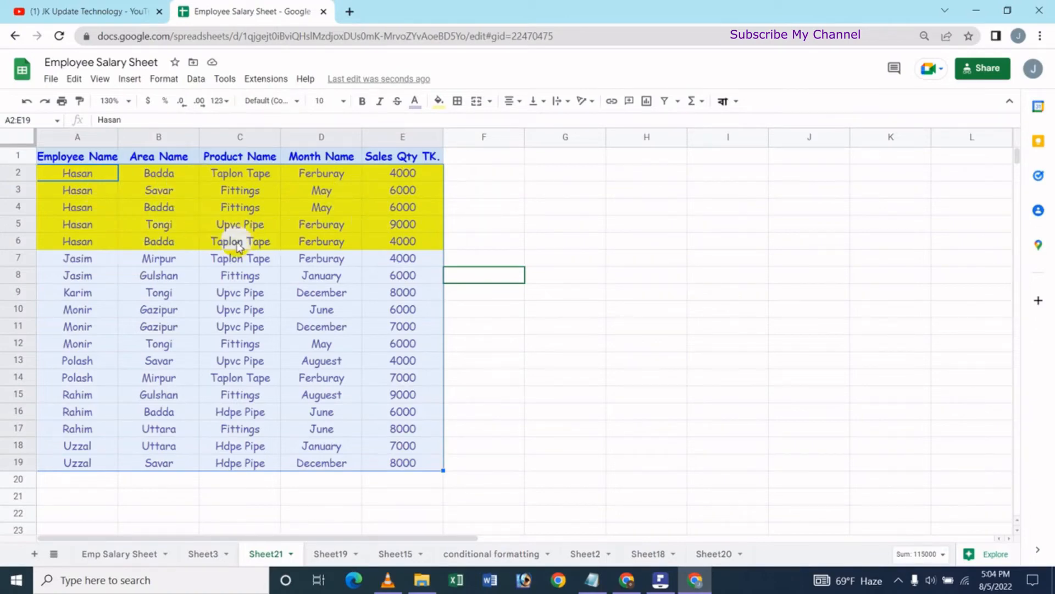
Sort the range A2:E19 by column A from Z to A.
{"action": "left_click", "coordinate": [197, 79]}
{"action": "mouse_move", "coordinate": [219, 121]}
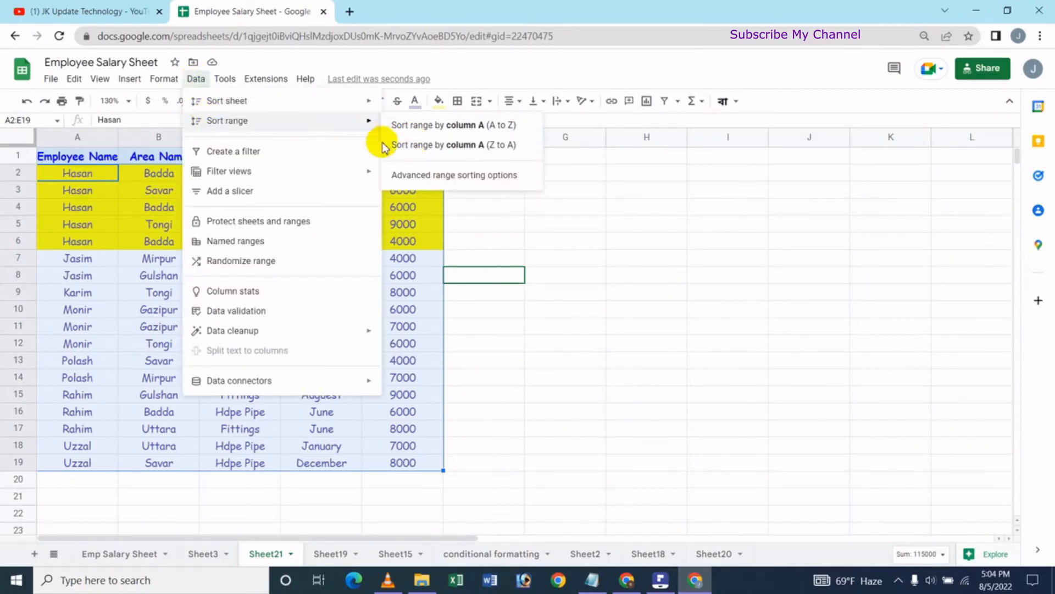
{"action": "left_click", "coordinate": [420, 147]}
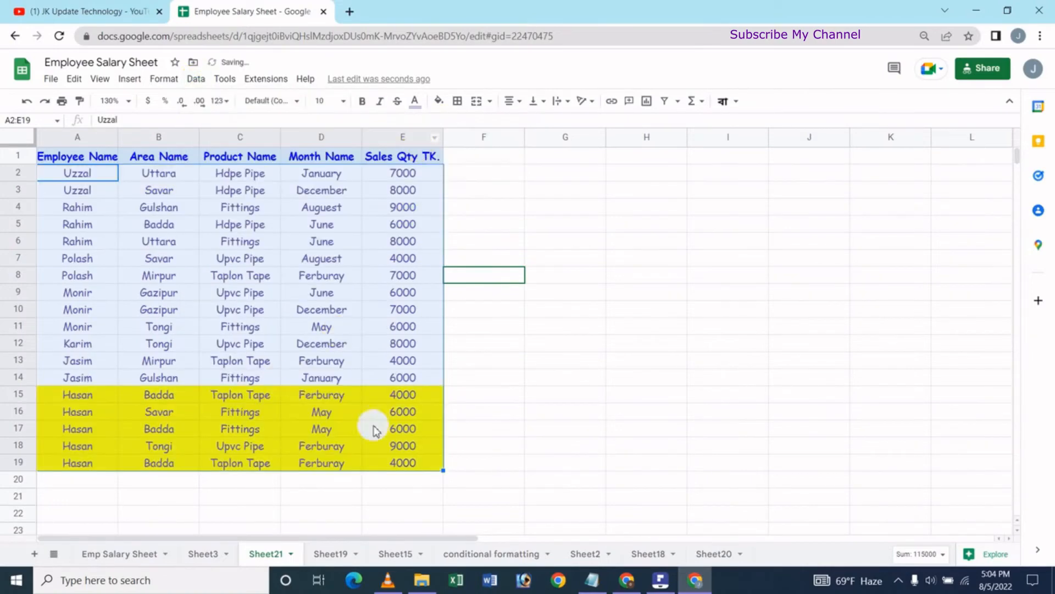
Undo both sorts of the range A2:E19 and select an empty cell outside the table.
{"action": "key", "text": "ctrl+z"}
{"action": "key", "text": "ctrl+z"}
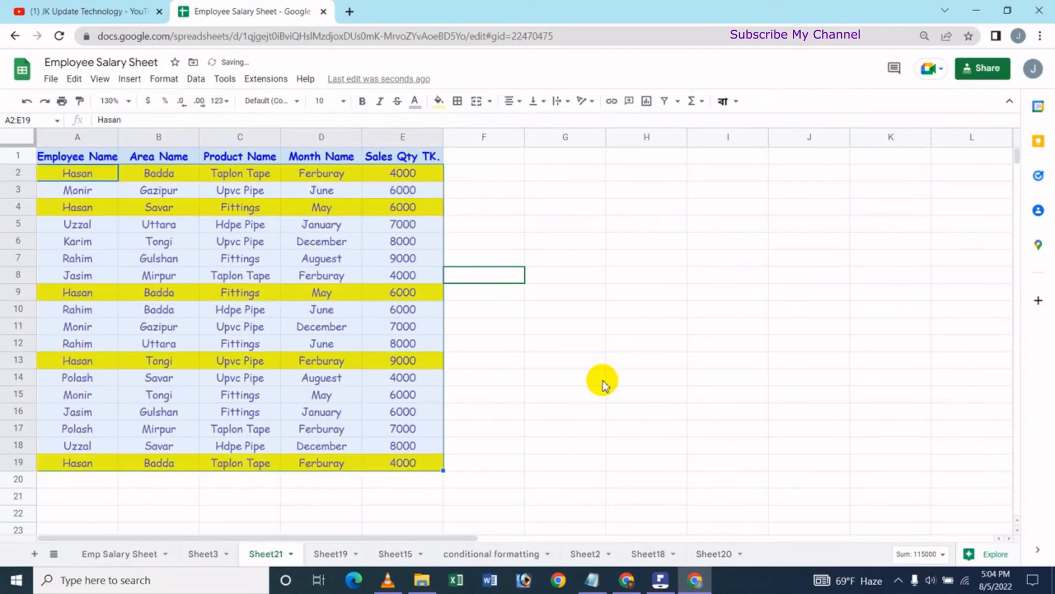
{"action": "left_click", "coordinate": [492, 203]}
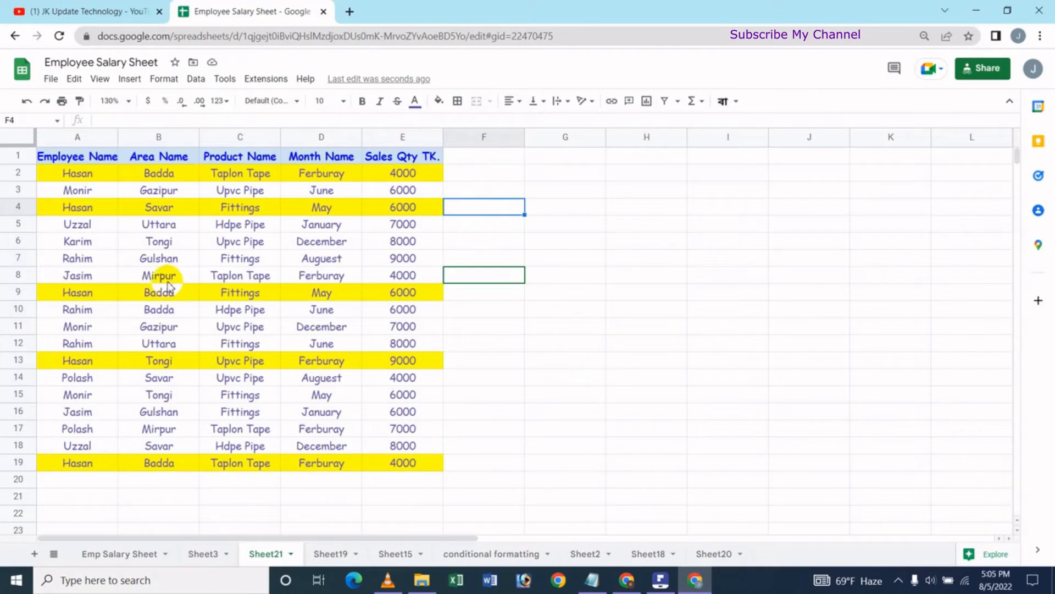
Check whether Sort range is available when only cell A2 is selected.
{"action": "left_click", "coordinate": [85, 176]}
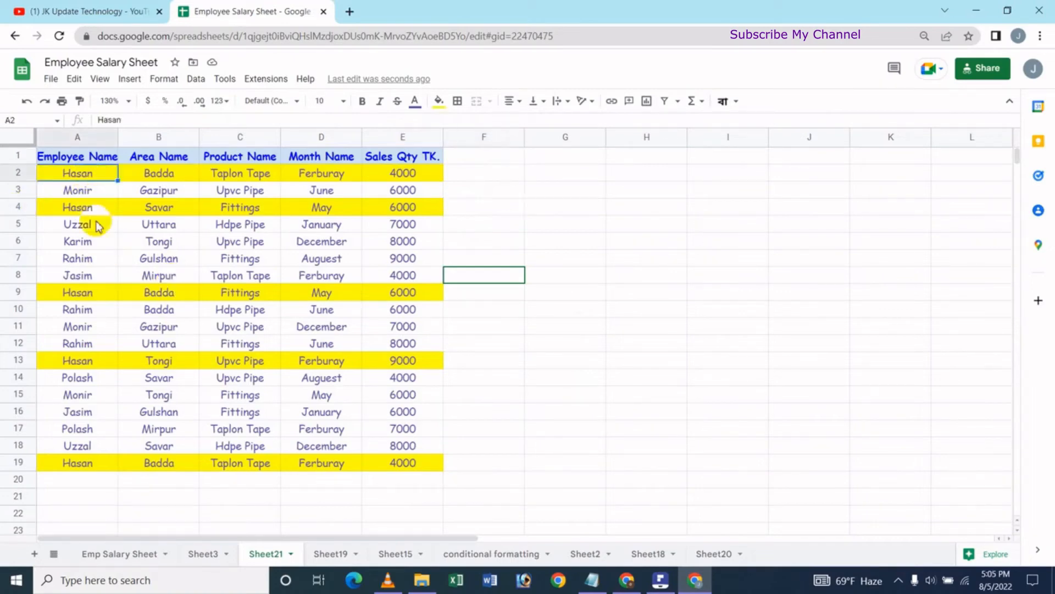
{"action": "left_click", "coordinate": [208, 83]}
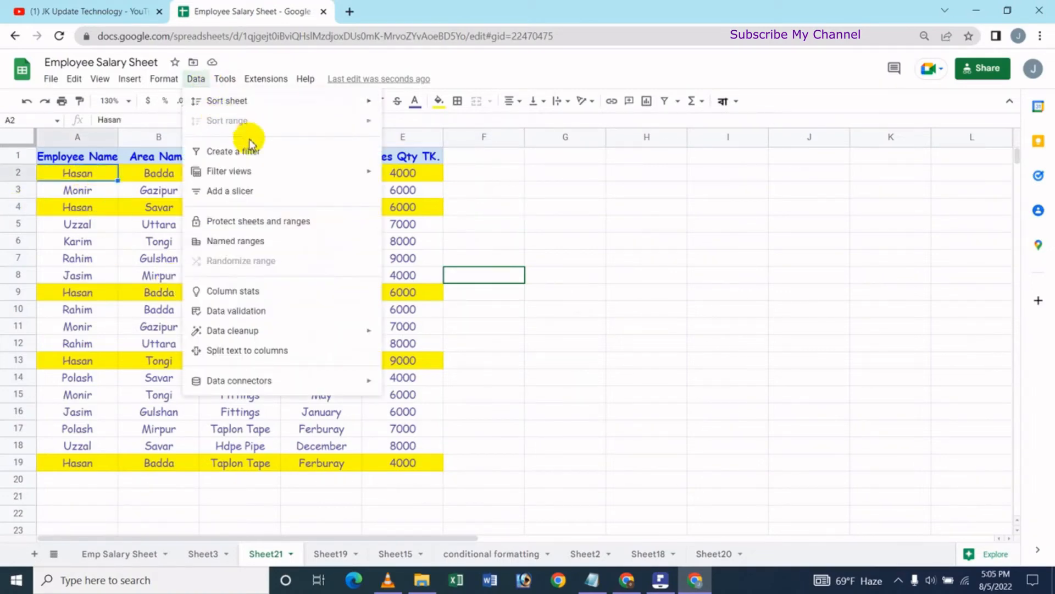
{"action": "left_click", "coordinate": [524, 236]}
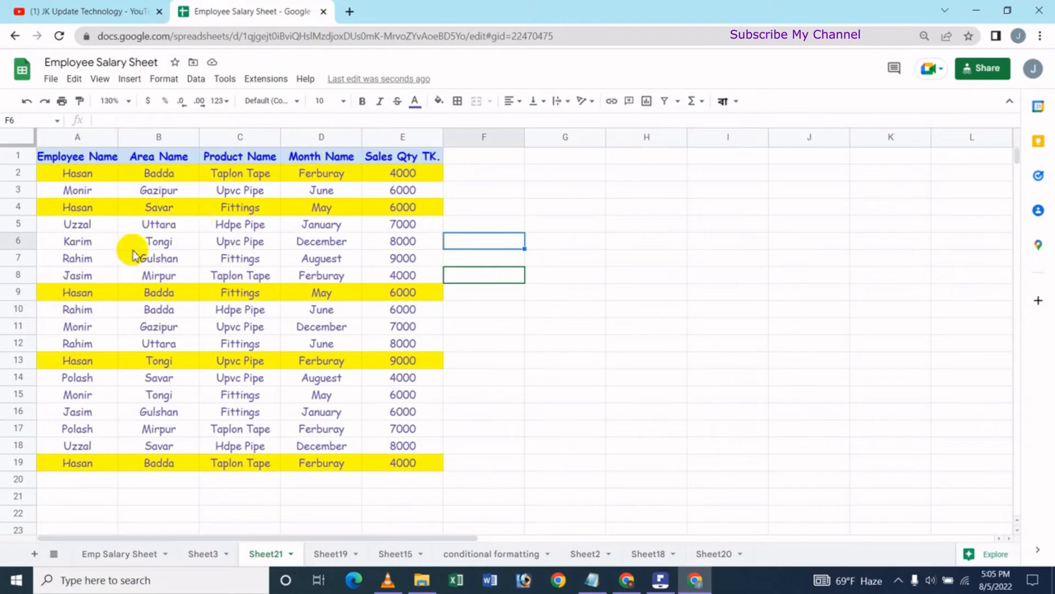
{"action": "left_click", "coordinate": [86, 175]}
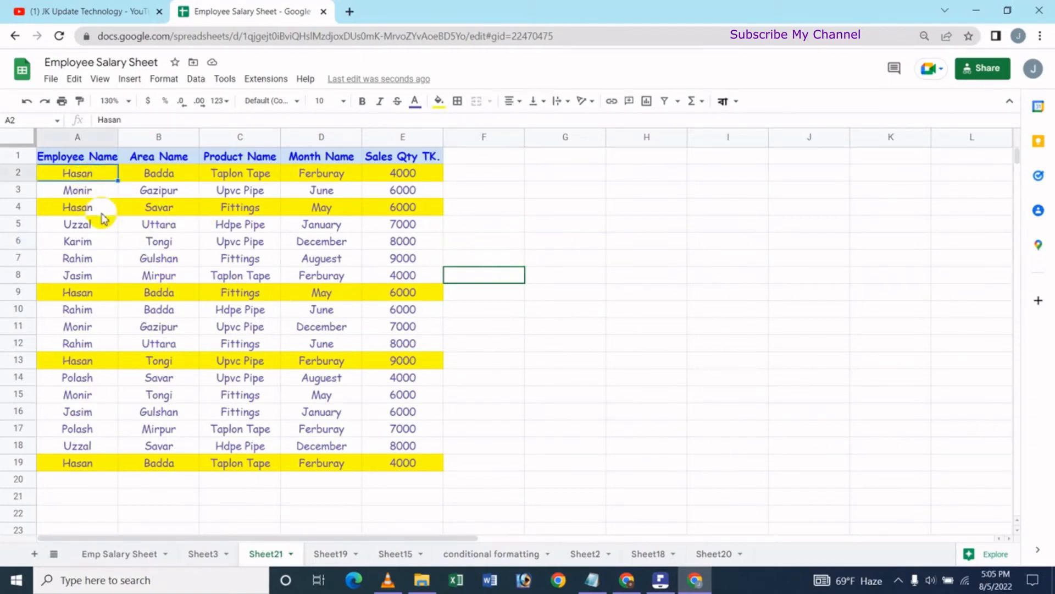
{"action": "left_click", "coordinate": [196, 78]}
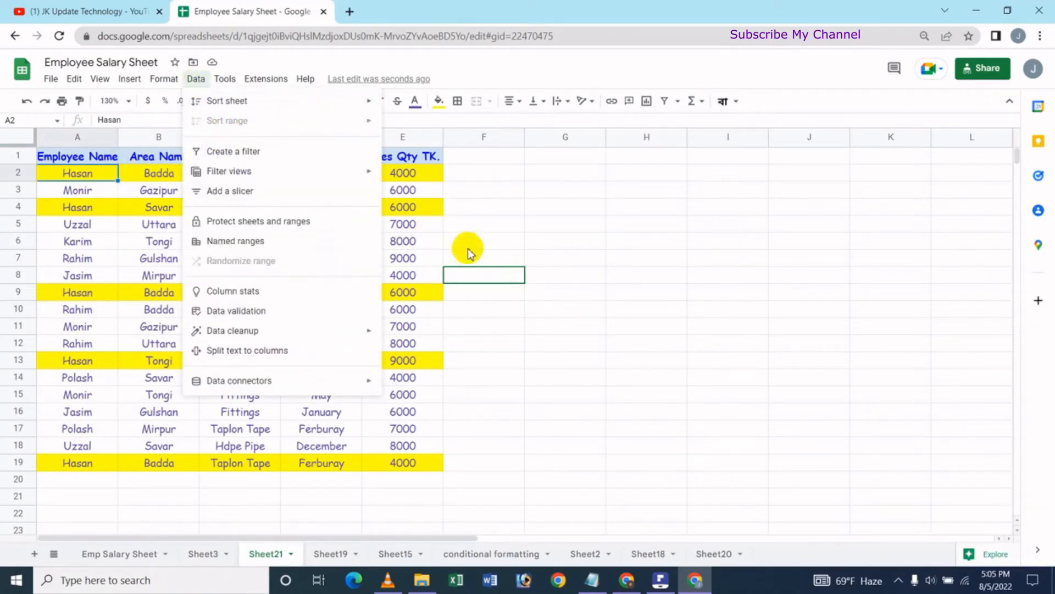
{"action": "left_click", "coordinate": [513, 223]}
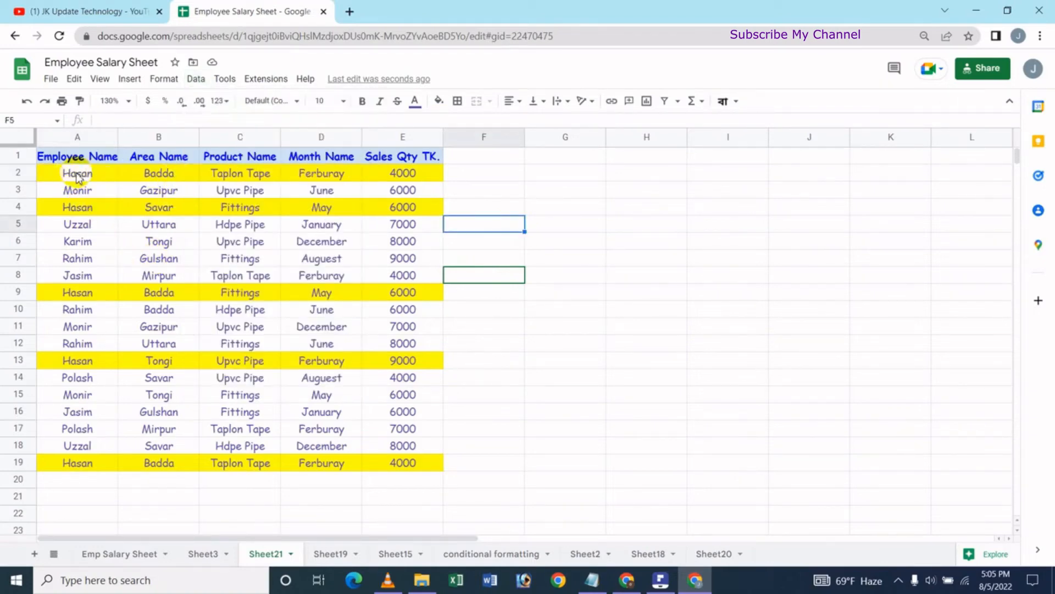
Select the data range A2:E19 without its header row and open the advanced range sorting options.
{"action": "left_click_drag", "start_coordinate": [78, 173], "coordinate": [170, 464]}
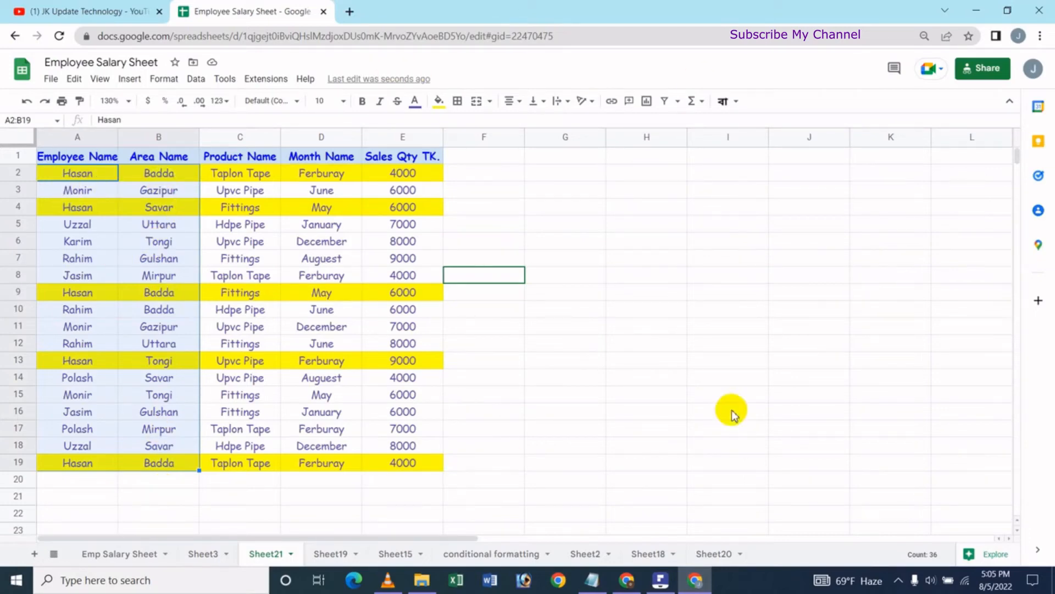
{"action": "key", "text": "shift+Right"}
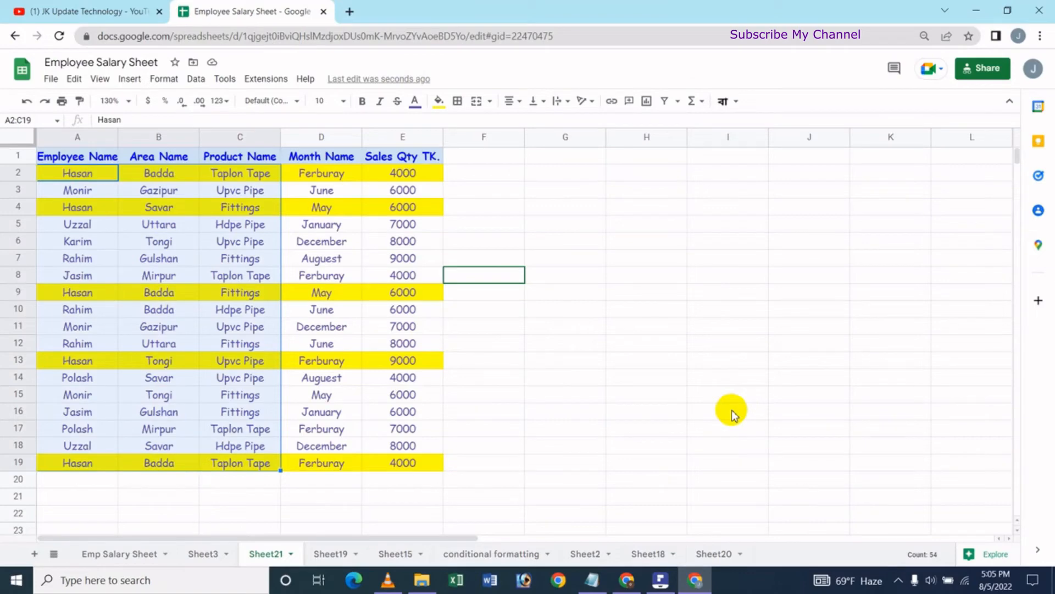
{"action": "key", "text": "shift+Right"}
{"action": "key", "text": "shift+Right"}
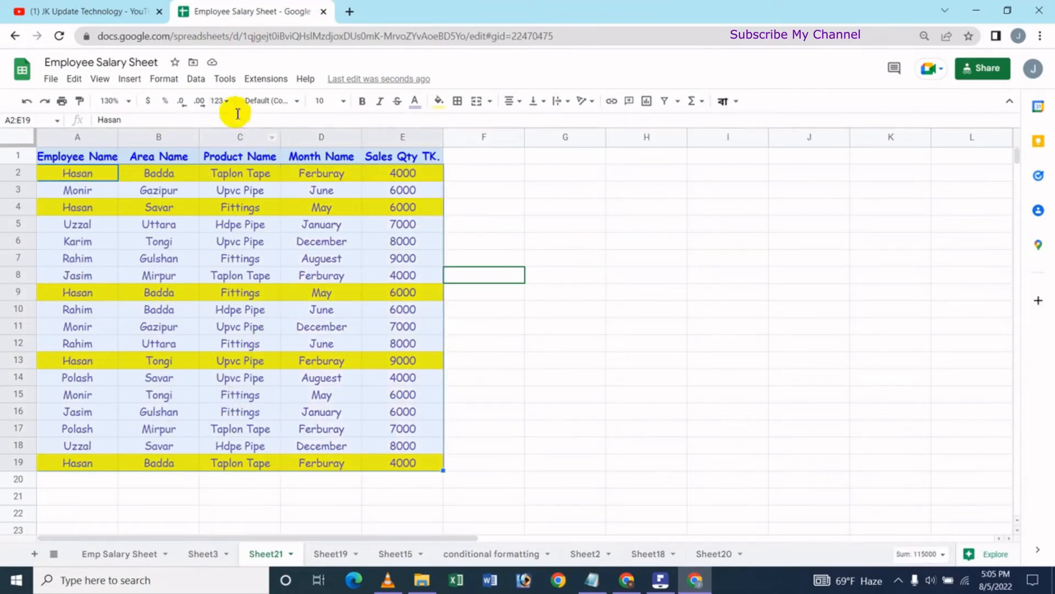
{"action": "left_click", "coordinate": [196, 78]}
{"action": "mouse_move", "coordinate": [237, 126]}
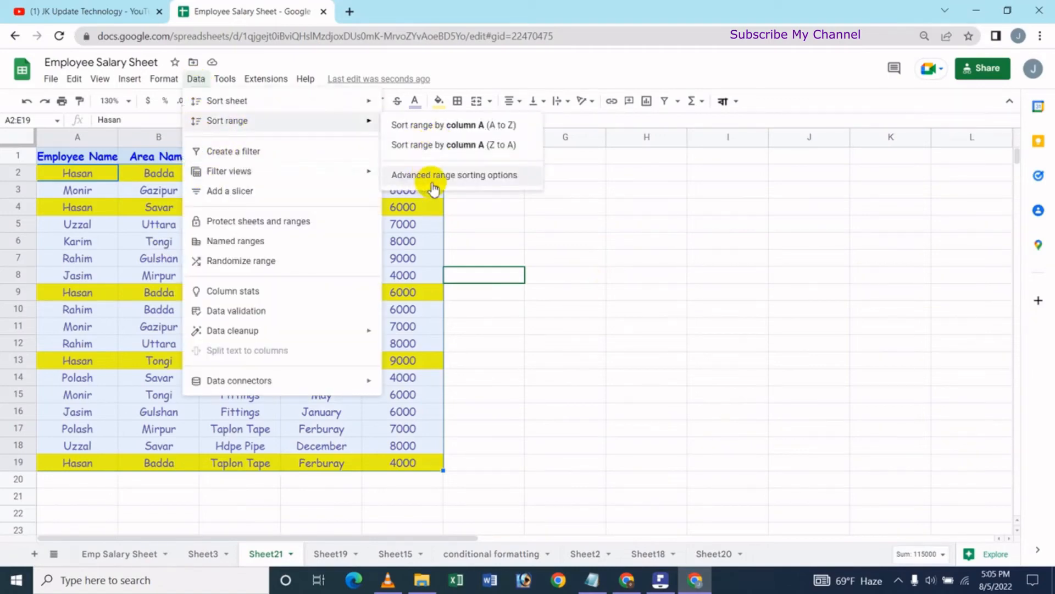
{"action": "left_click", "coordinate": [476, 176]}
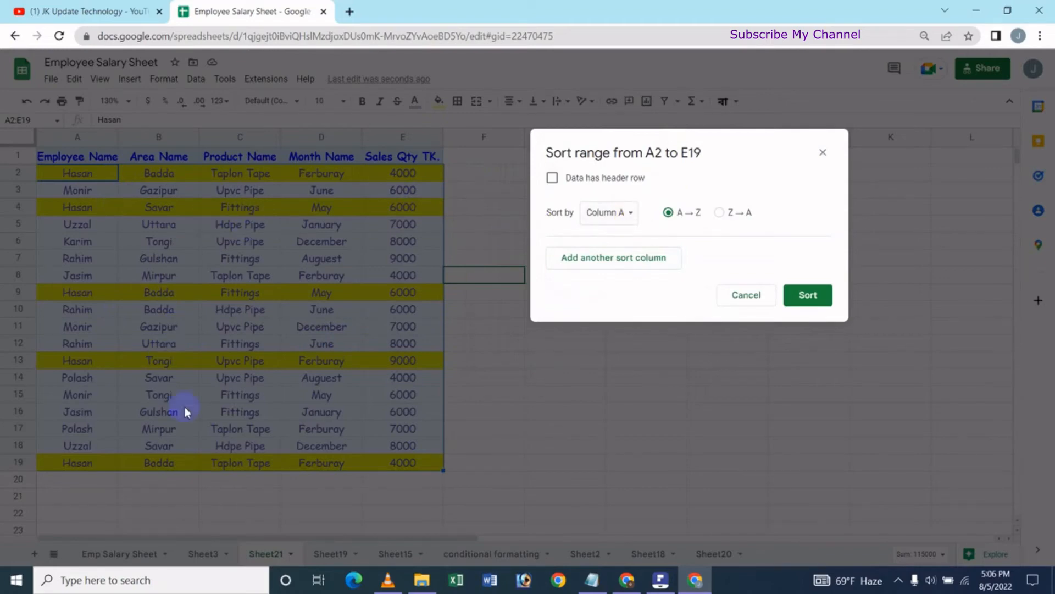
Keep Column A, A → Z, as the first sort column and add Column B, Z → A, as the second.
{"action": "left_click", "coordinate": [633, 214]}
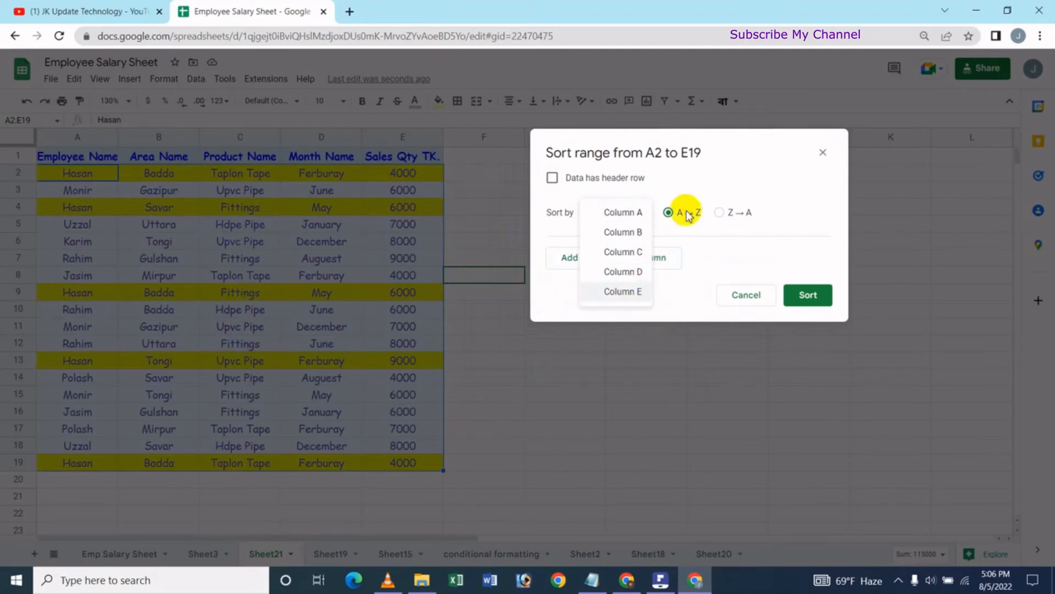
{"action": "left_click", "coordinate": [727, 154]}
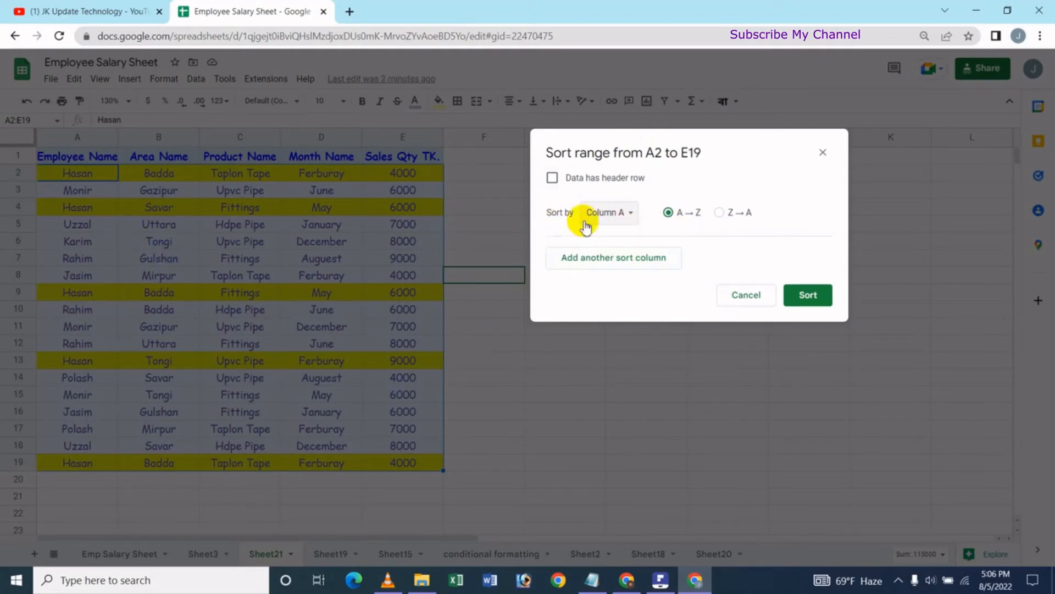
{"action": "left_click", "coordinate": [625, 216]}
{"action": "left_click", "coordinate": [631, 219]}
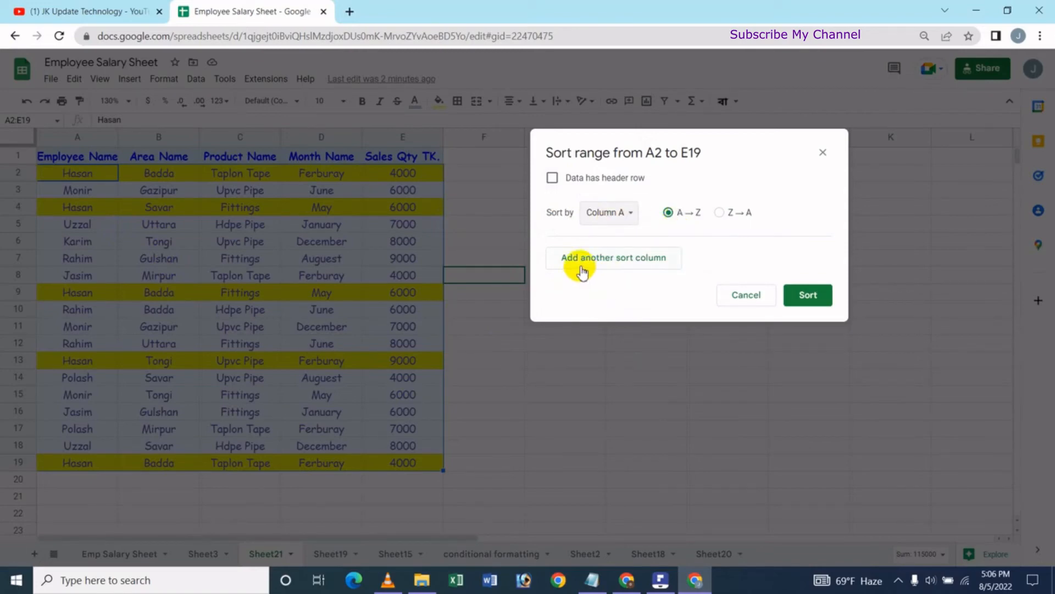
{"action": "left_click", "coordinate": [635, 265]}
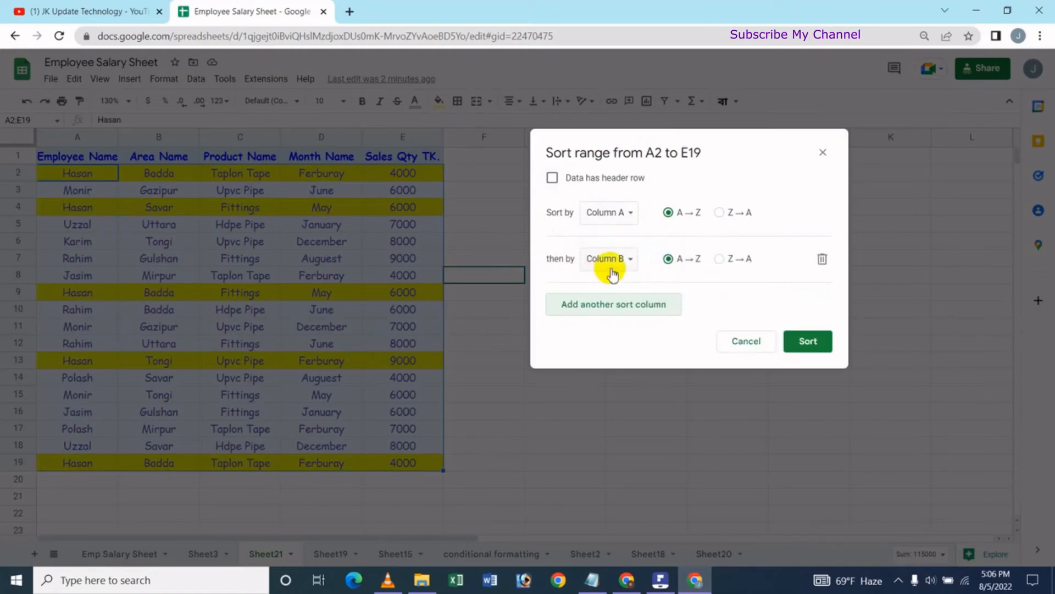
{"action": "left_click", "coordinate": [720, 260]}
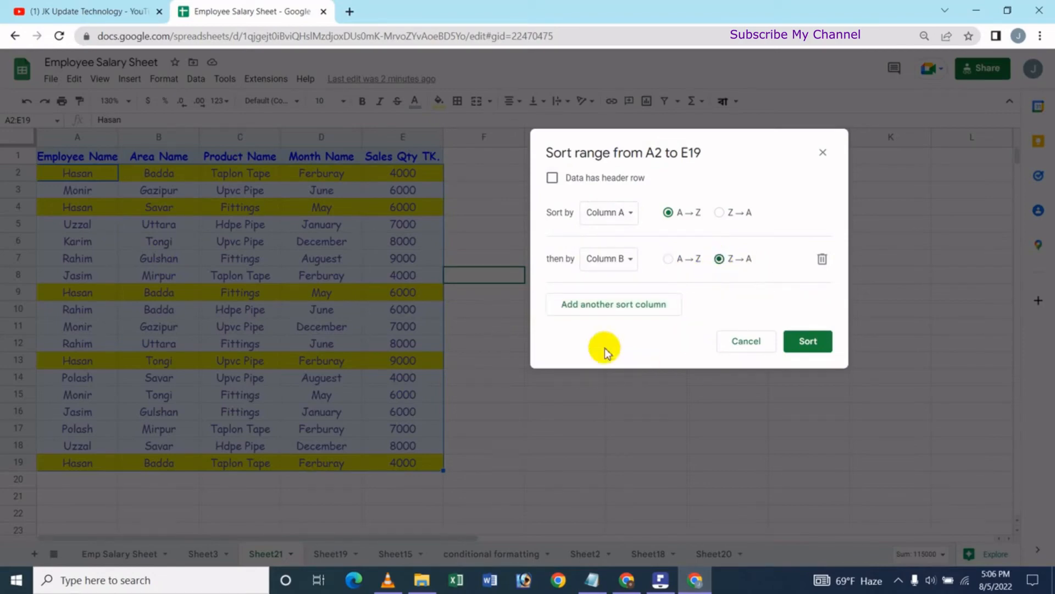
{"action": "left_click", "coordinate": [624, 305]}
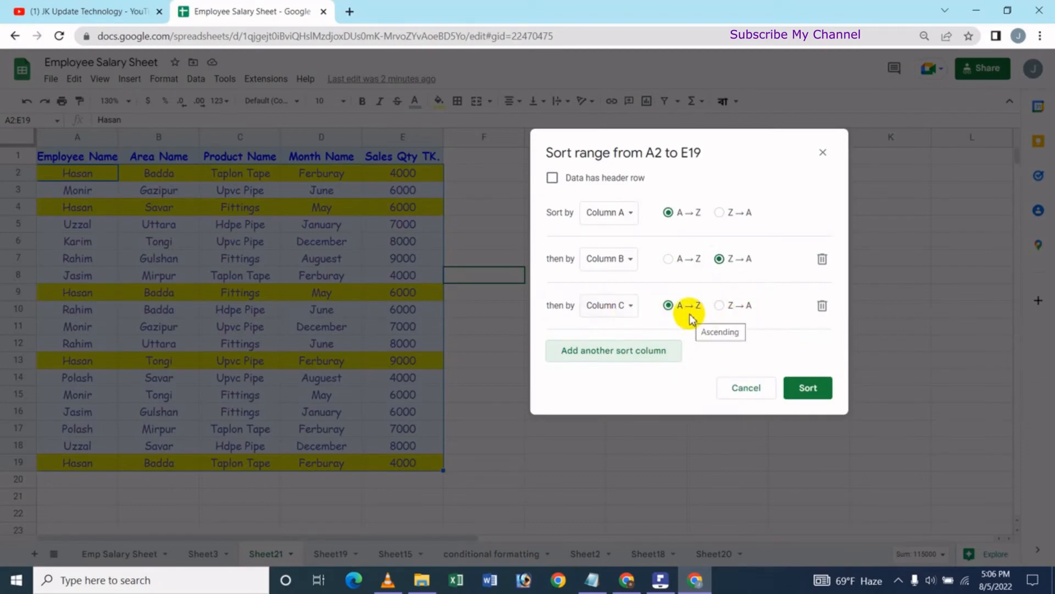
{"action": "left_click", "coordinate": [610, 357]}
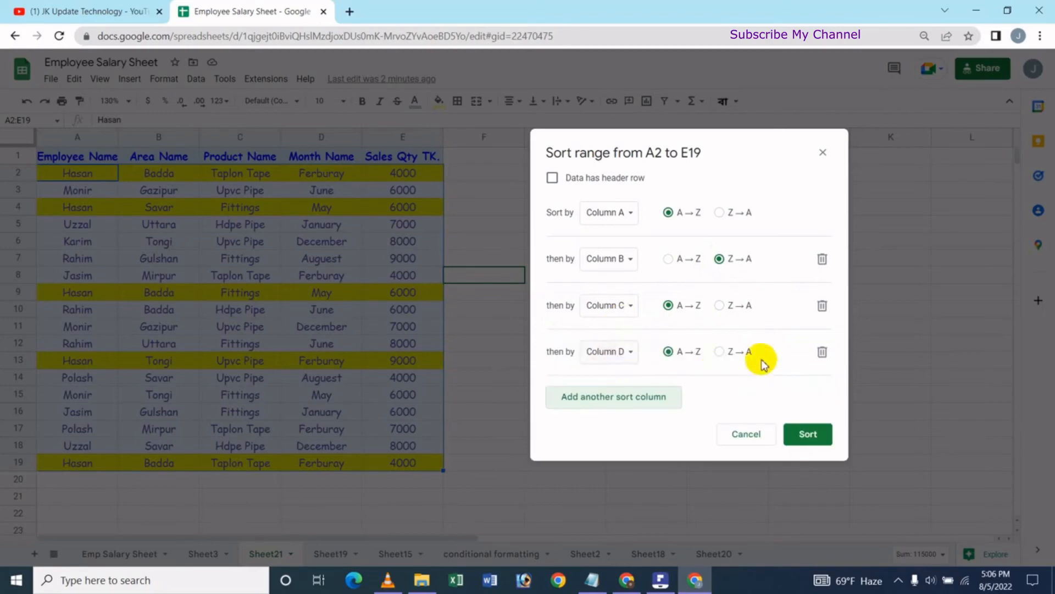
{"action": "left_click", "coordinate": [822, 353]}
{"action": "left_click", "coordinate": [822, 305]}
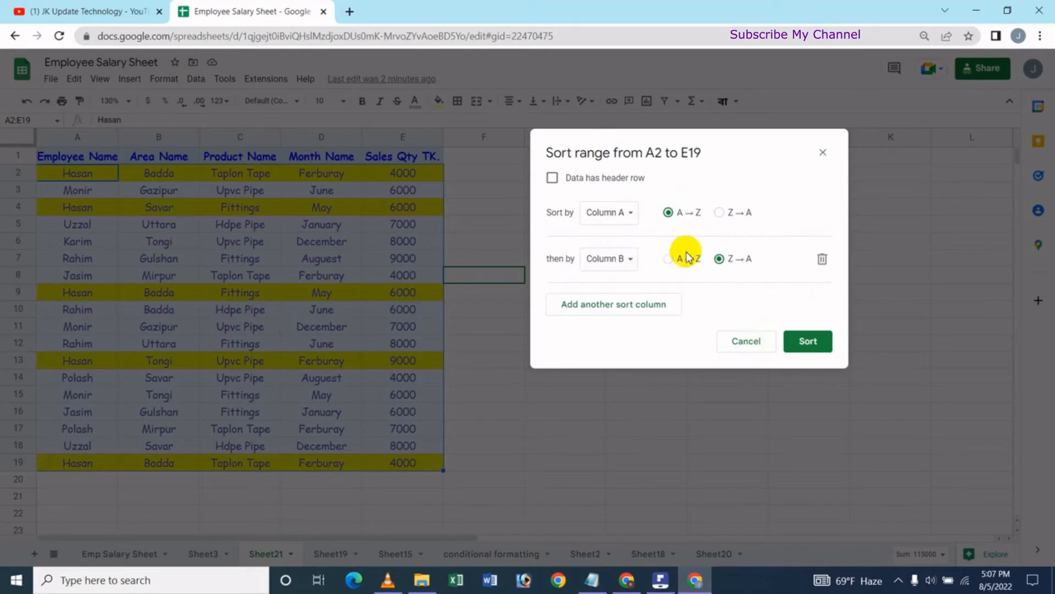
Sort the range A2:E19 by Column A, A → Z, and then by Column B, Z → A.
{"action": "left_click", "coordinate": [817, 345]}
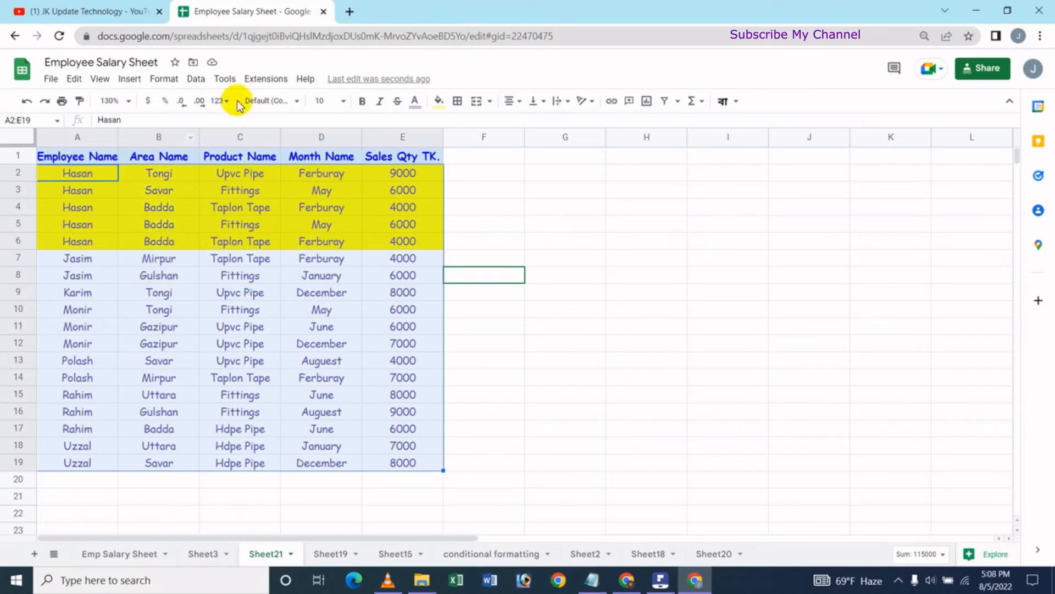
Use advanced range sorting on A2:E19 to sort by Column A and then Column B, both A → Z.
{"action": "left_click", "coordinate": [195, 79]}
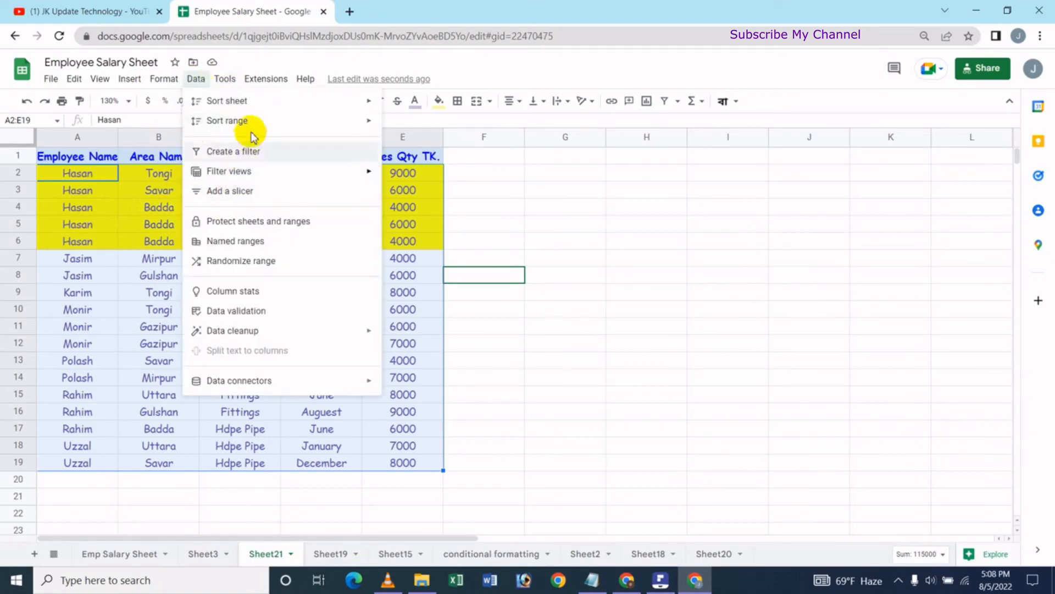
{"action": "mouse_move", "coordinate": [252, 122]}
{"action": "left_click", "coordinate": [423, 176]}
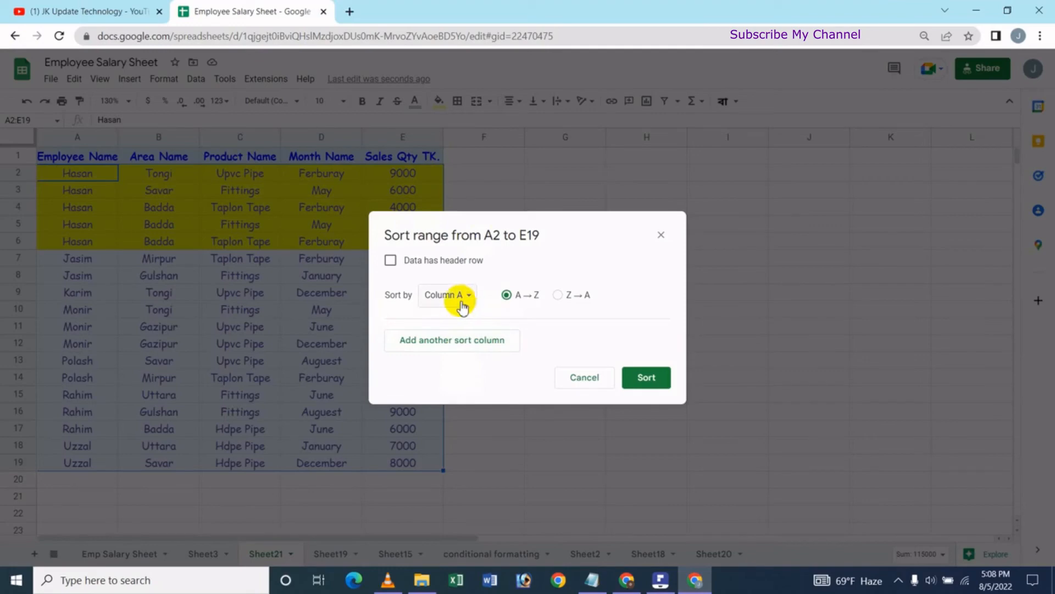
{"action": "left_click", "coordinate": [459, 346]}
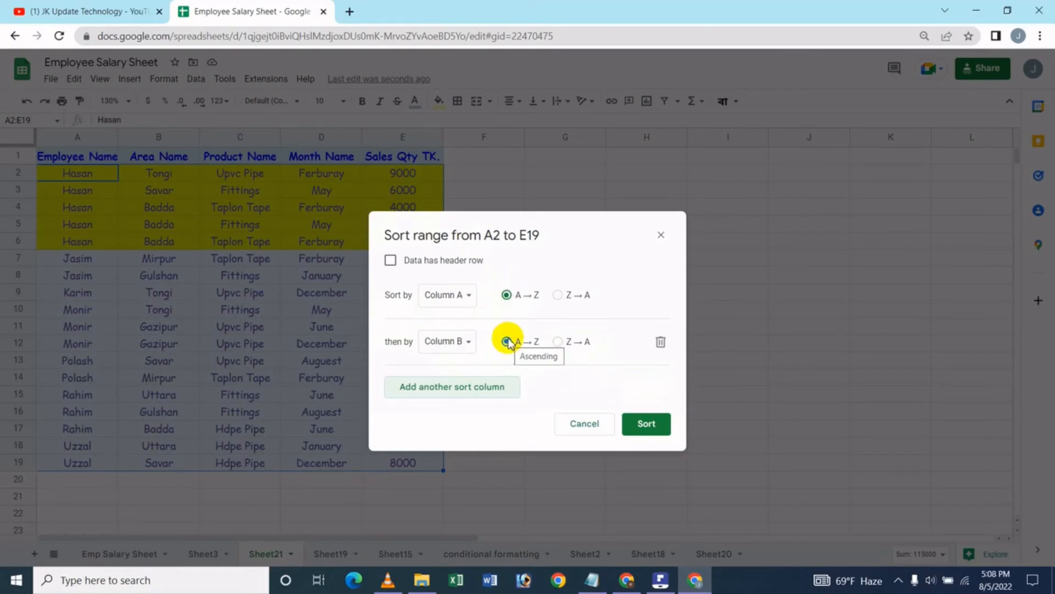
{"action": "left_click", "coordinate": [663, 433]}
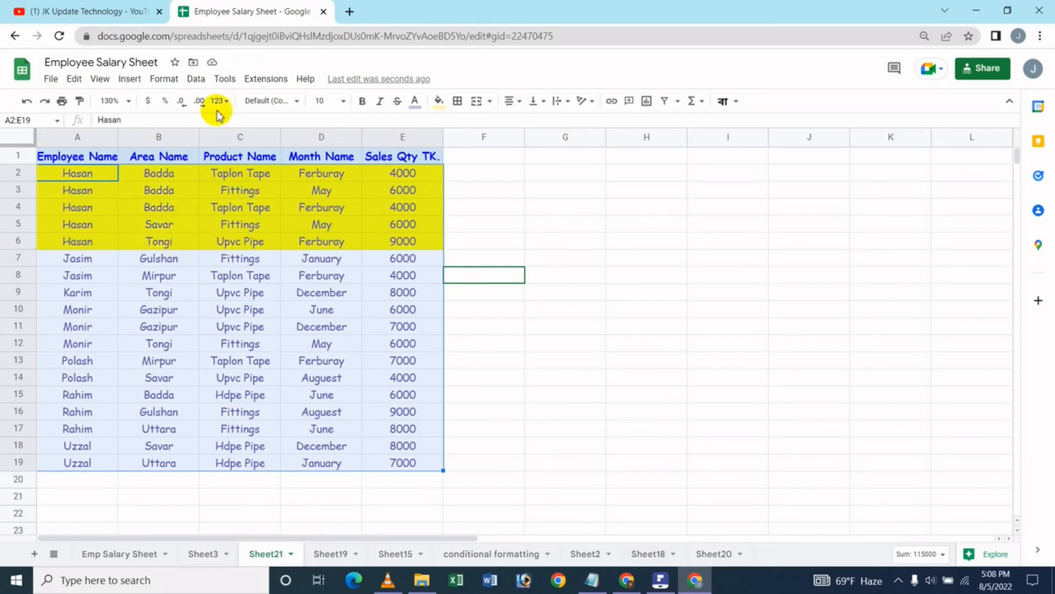
Open the advanced range sorting options for A2:E19, add a second sort column and mark the data as having a header row.
{"action": "left_click", "coordinate": [195, 79]}
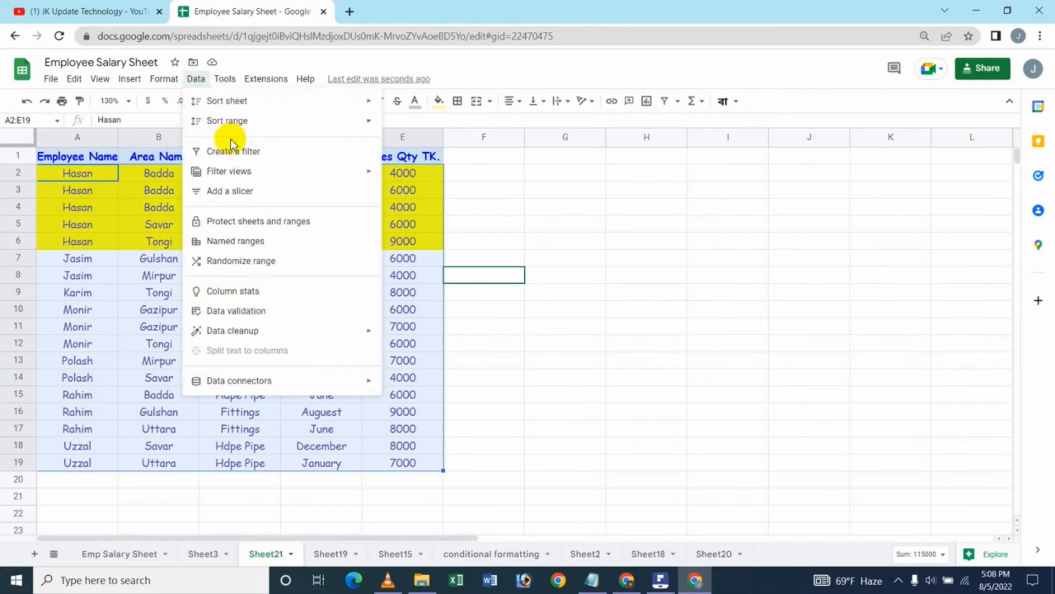
{"action": "mouse_move", "coordinate": [226, 120]}
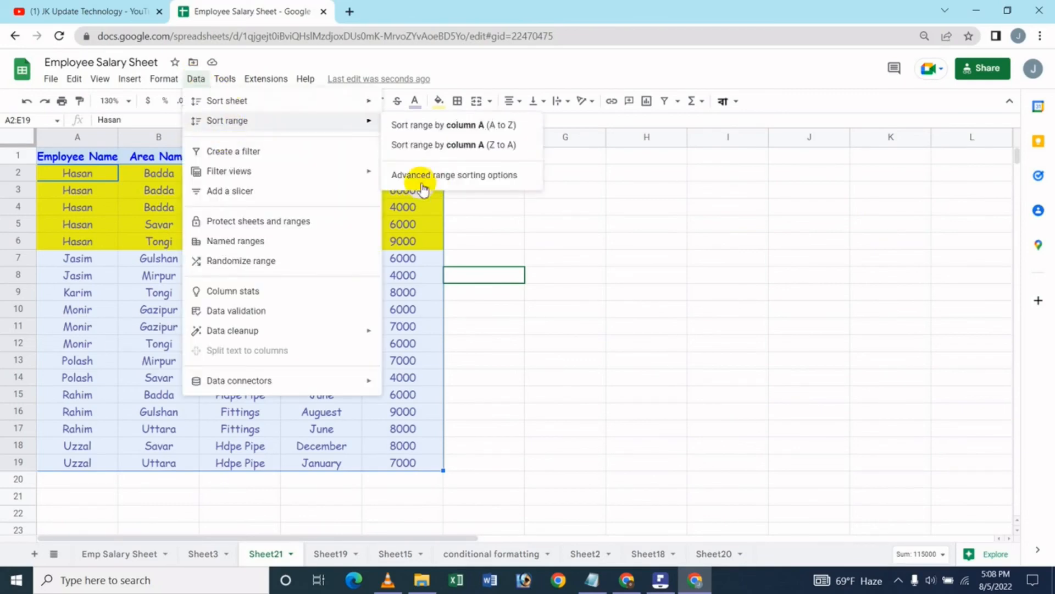
{"action": "left_click", "coordinate": [470, 176]}
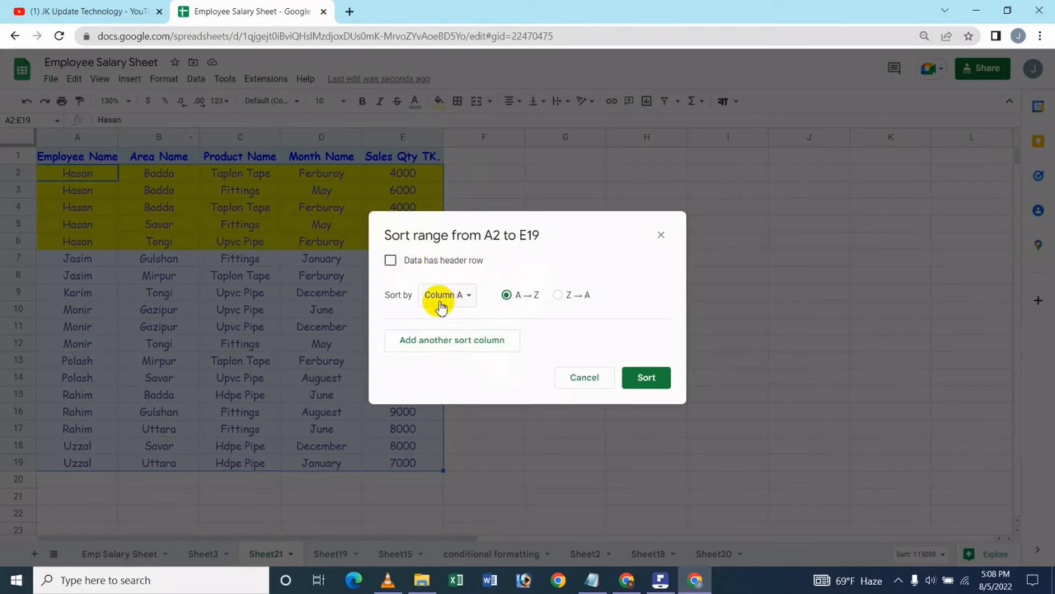
{"action": "left_click", "coordinate": [451, 345]}
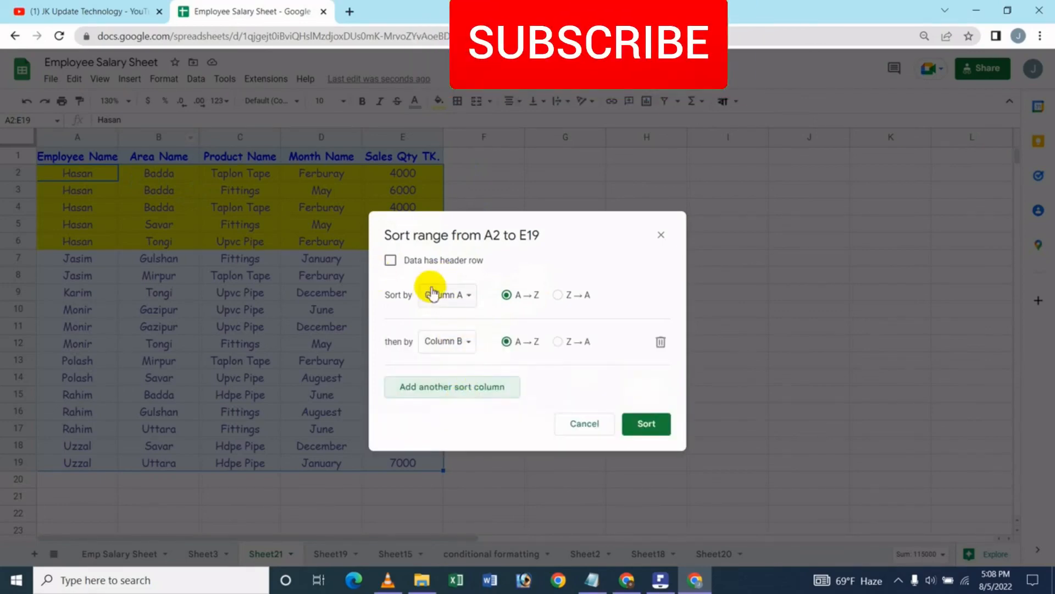
{"action": "left_click", "coordinate": [391, 262]}
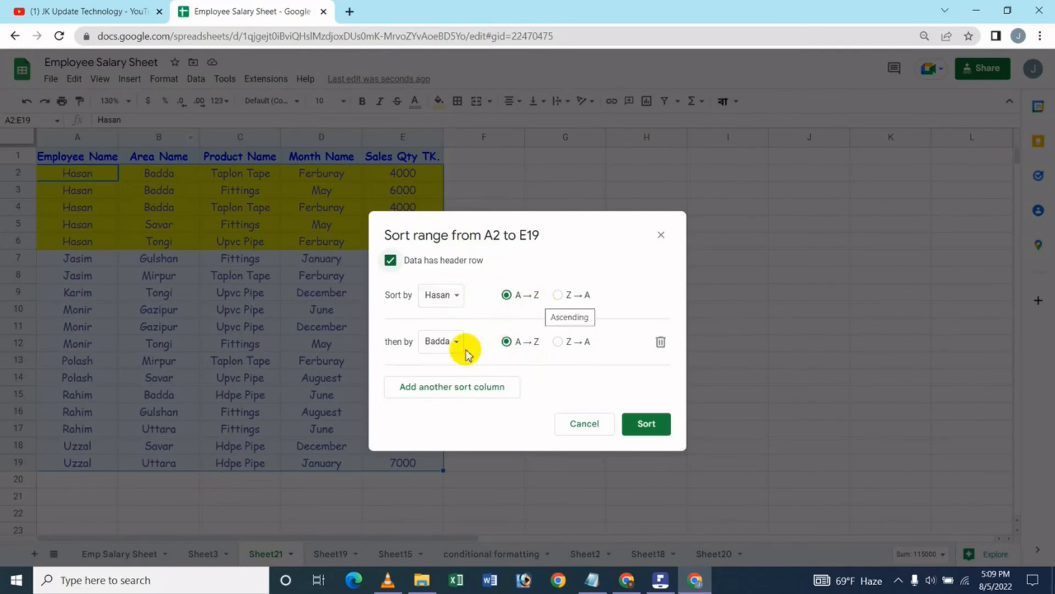
Keep the employee name column A → Z as first sort level, set the Badda column to Z → A as second, and sort the range.
{"action": "left_click", "coordinate": [558, 341]}
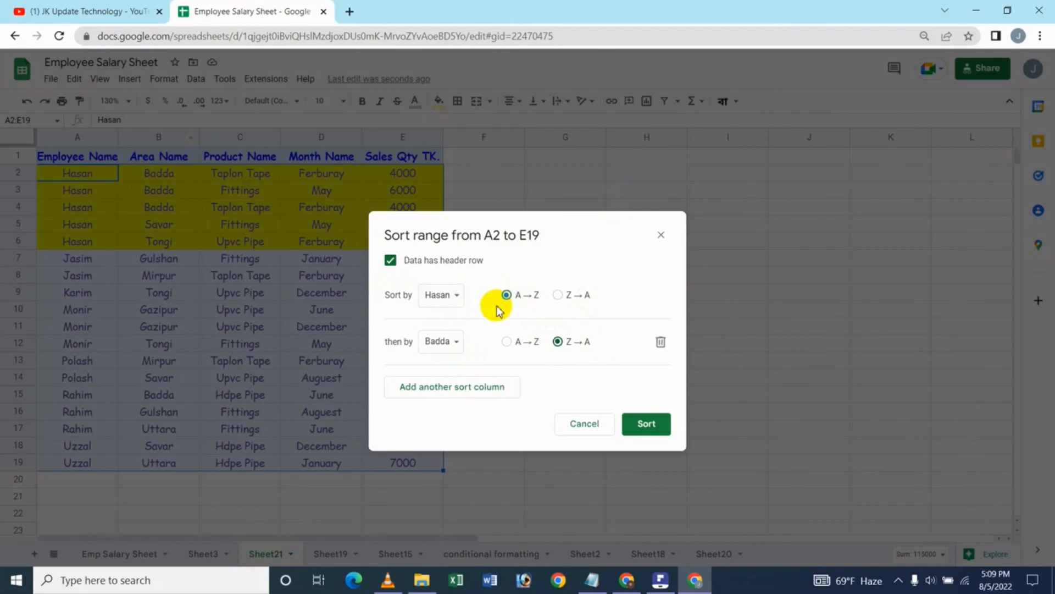
{"action": "left_click", "coordinate": [440, 294]}
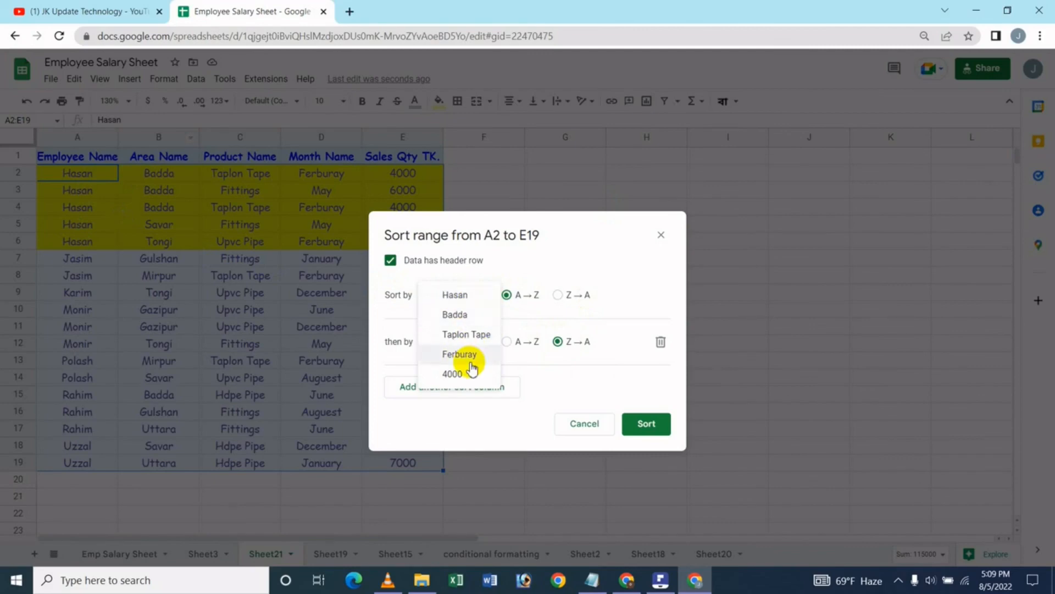
{"action": "left_click", "coordinate": [455, 293]}
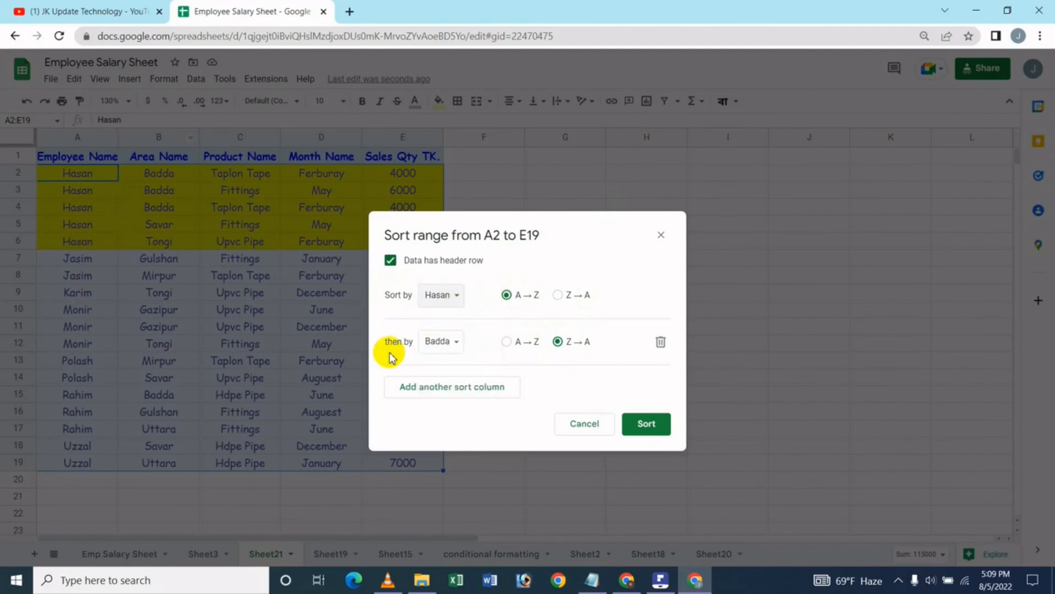
{"action": "left_click", "coordinate": [443, 342]}
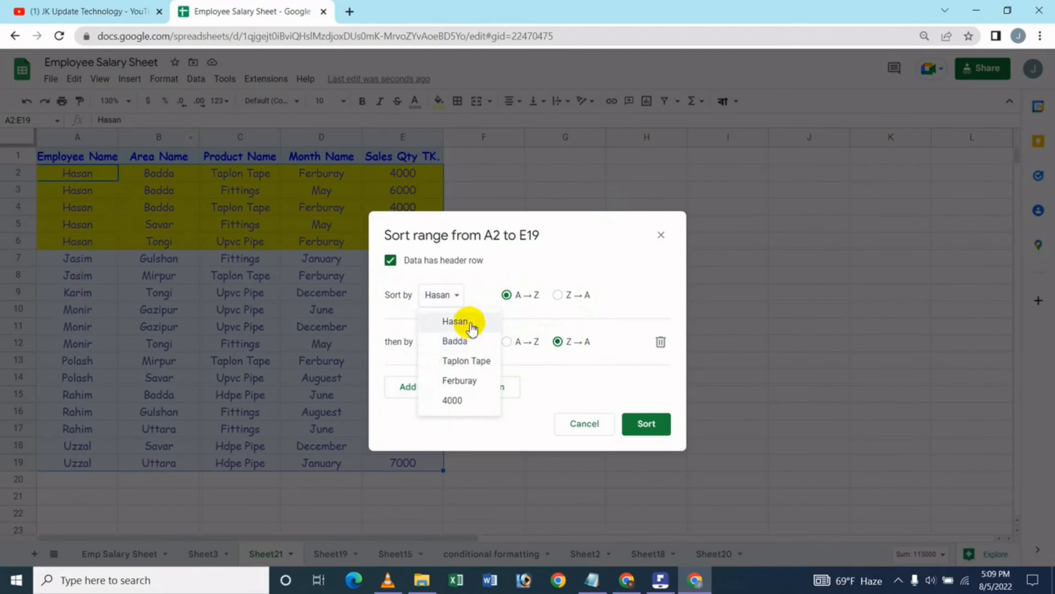
{"action": "left_click", "coordinate": [456, 341]}
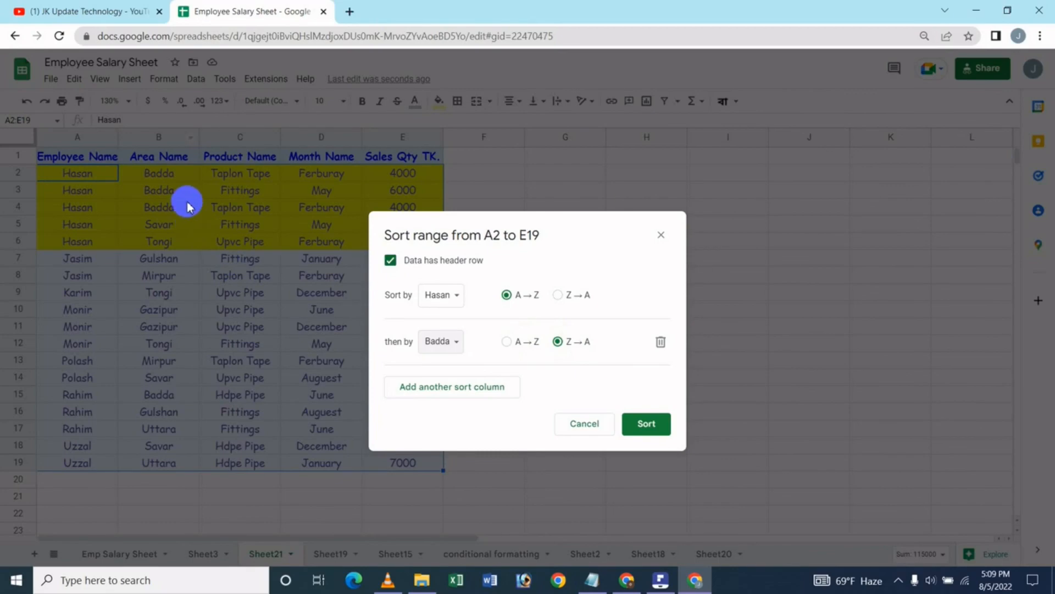
{"action": "left_click", "coordinate": [644, 428]}
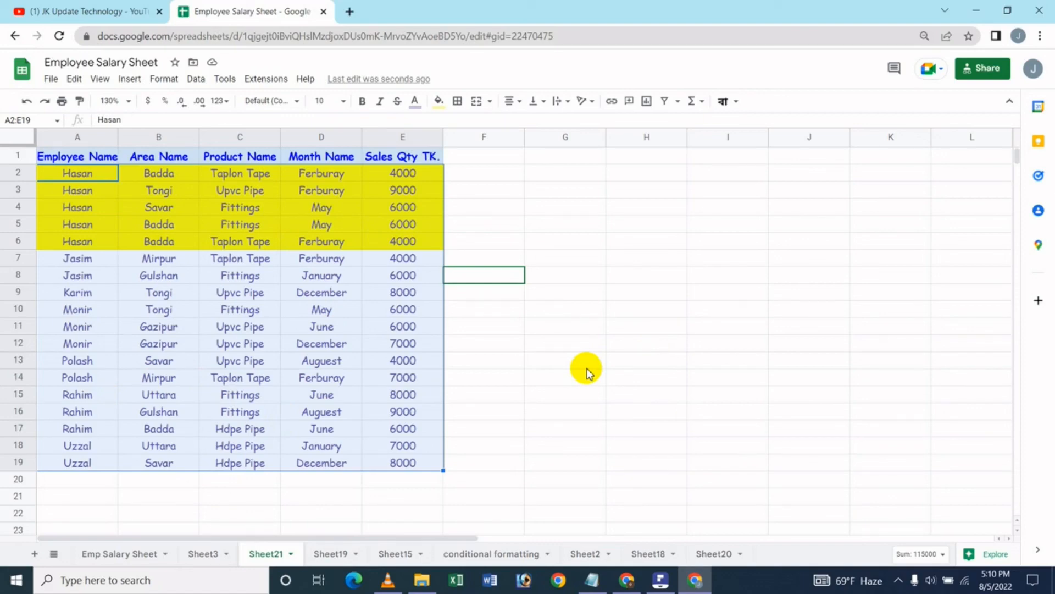
Switch to the JK Update Technology channel page on YouTube.
{"action": "left_click", "coordinate": [123, 11]}
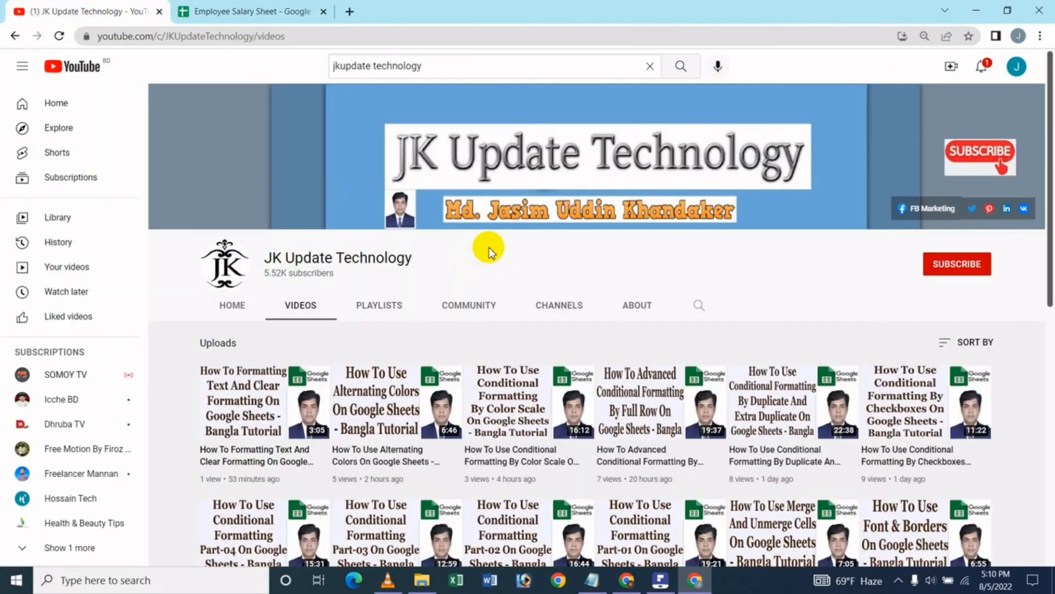